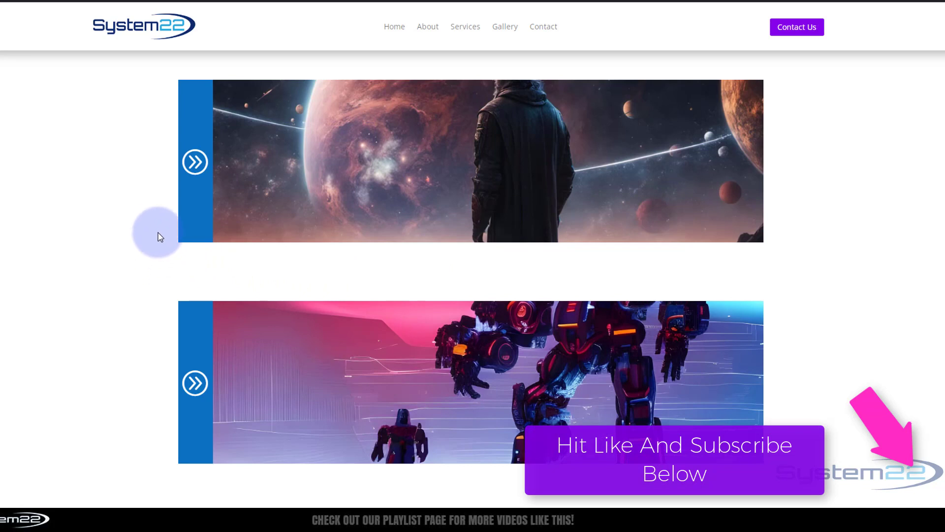
# Delete the existing planet image row from the page
pyautogui.moveTo(181, 200)
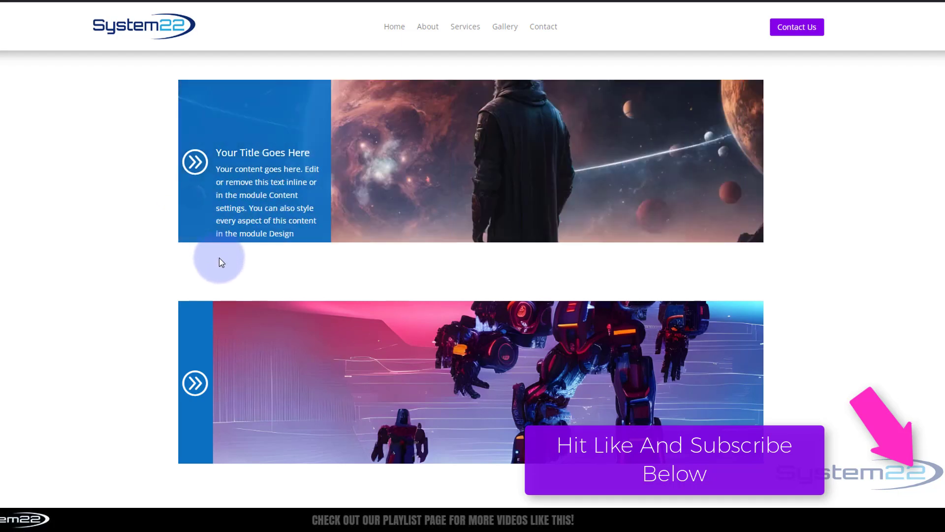
pyautogui.moveTo(210, 330)
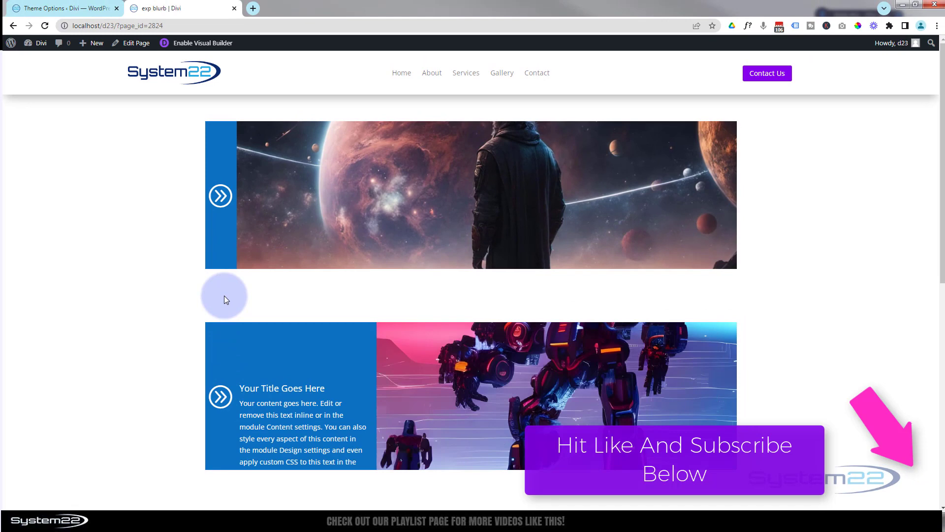
pyautogui.scroll(-5, 205, 296)
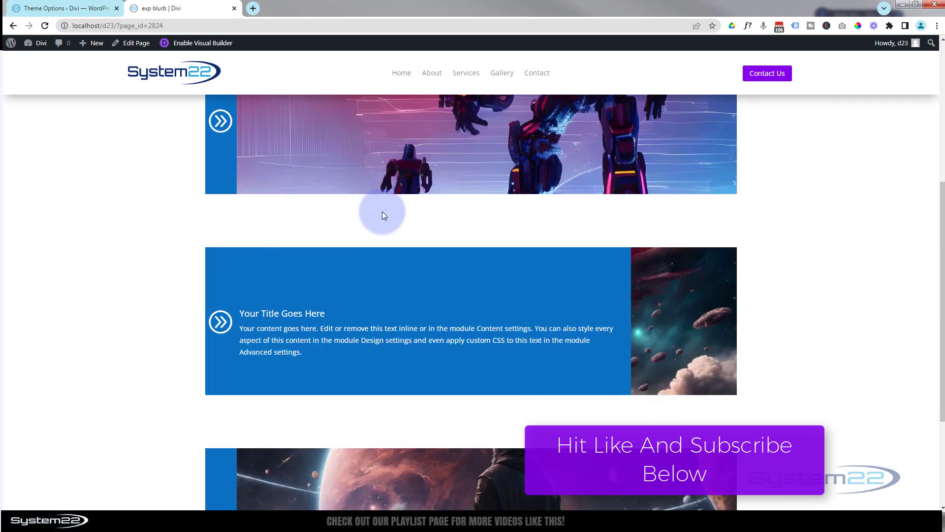
pyautogui.scroll(5, 391, 227)
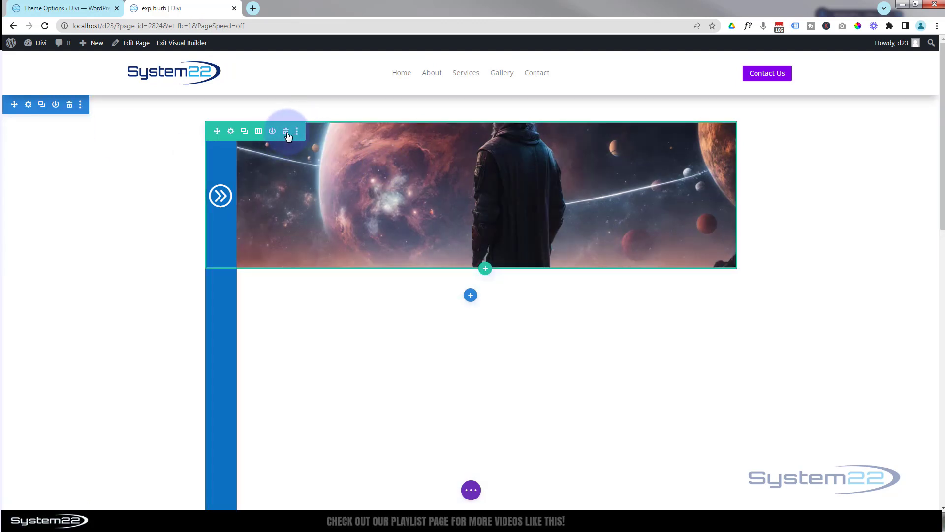
pyautogui.click(287, 132)
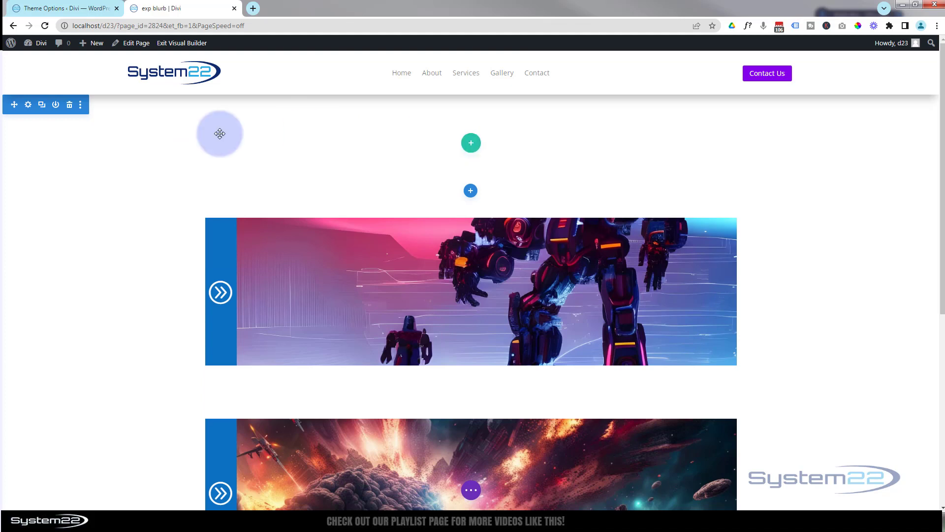
# Insert a new one-column row containing a default Blurb module
pyautogui.click(471, 144)
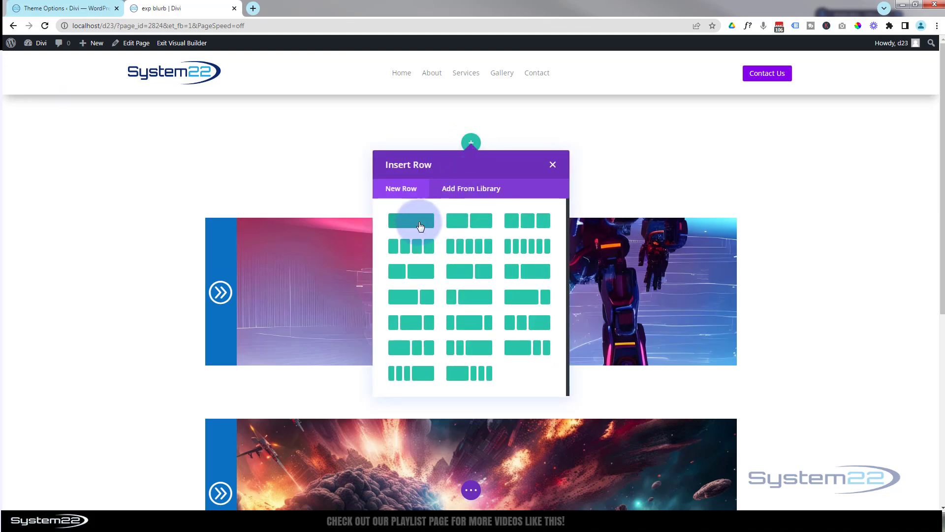
pyautogui.click(420, 226)
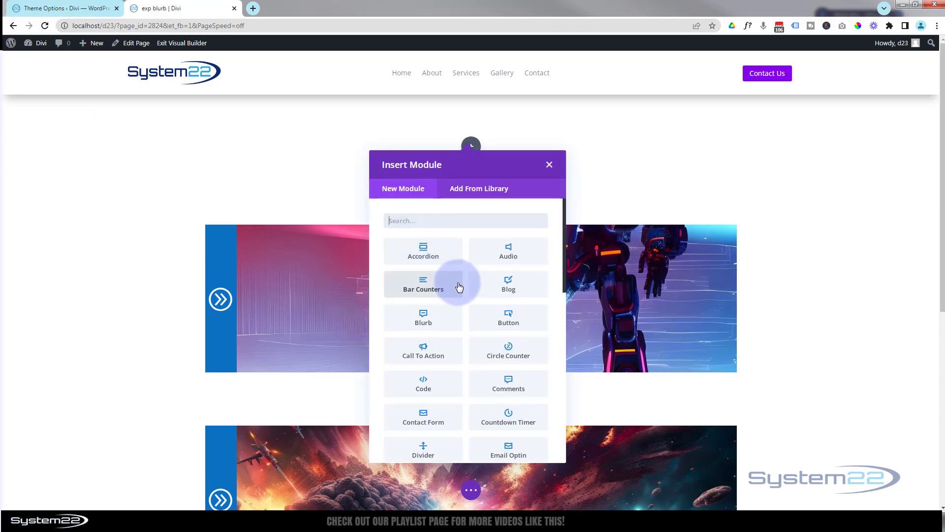
pyautogui.click(428, 321)
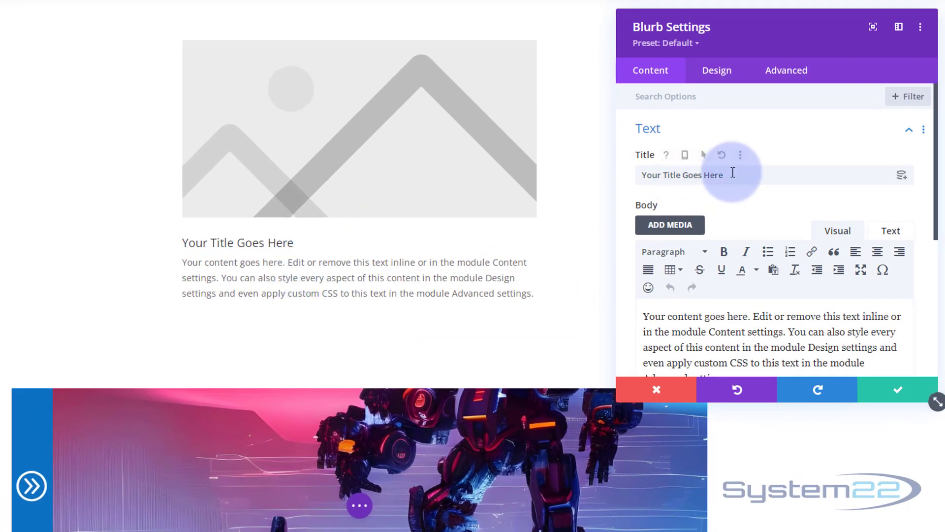
# Select the blurb's placeholder title and body text, leaving the text format unchanged
pyautogui.moveTo(764, 175); pyautogui.dragTo(633, 186)
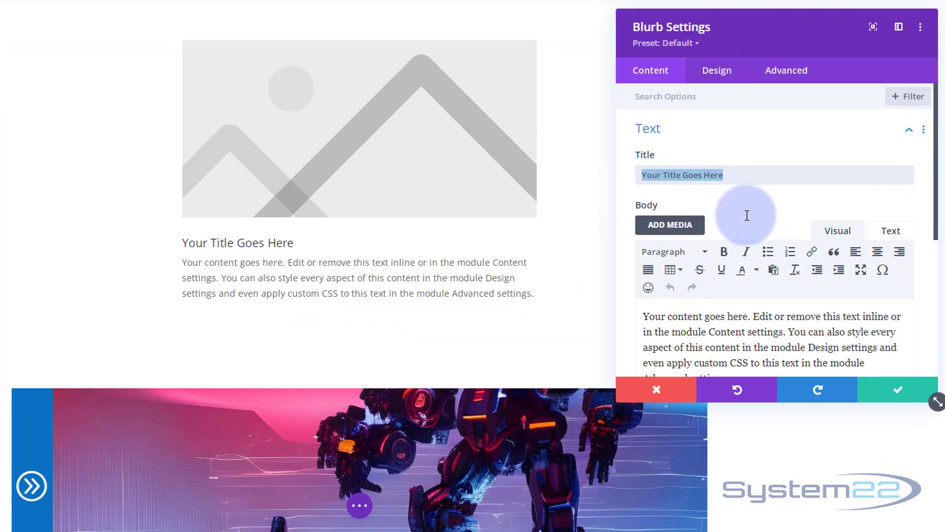
pyautogui.scroll(-3, 751, 236)
pyautogui.moveTo(747, 258); pyautogui.dragTo(643, 187)
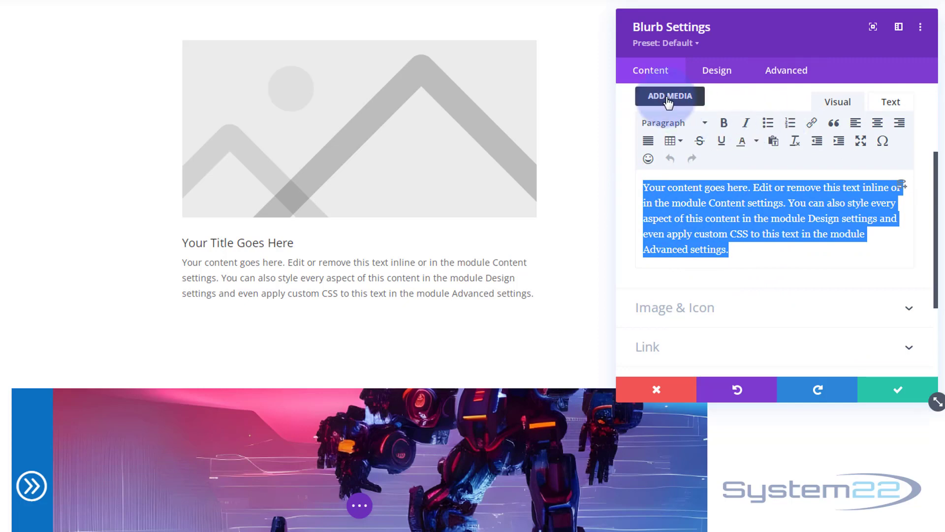
pyautogui.click(681, 123)
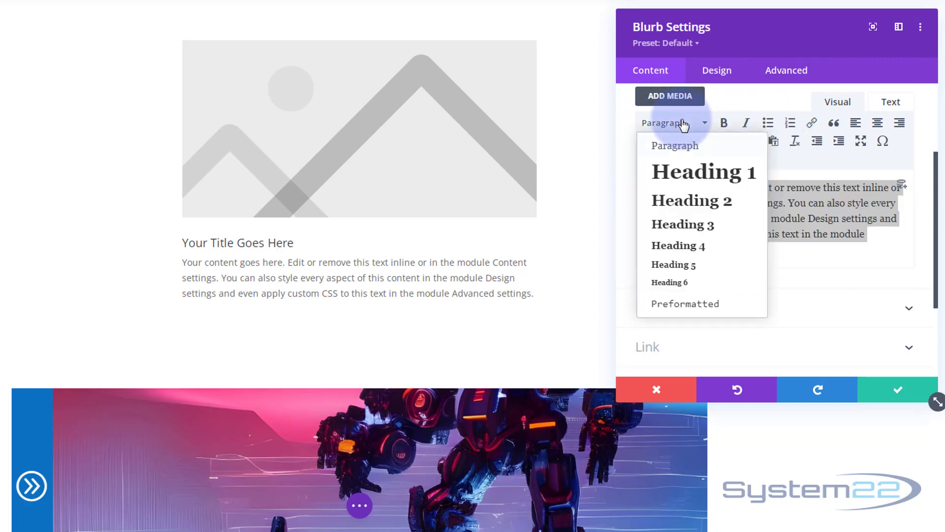
pyautogui.click(627, 119)
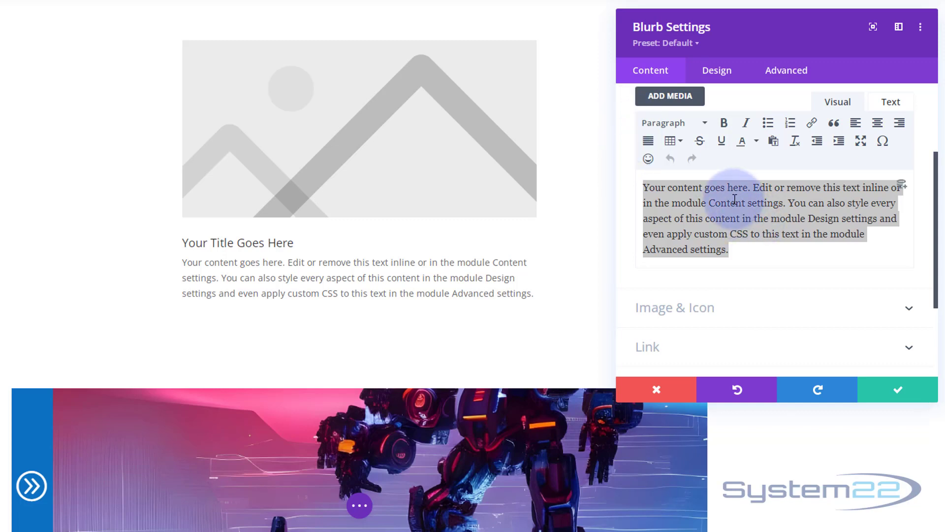
# Turn on Use Icon in Image & Icon and choose the circled double-chevron icon
pyautogui.scroll(-3, 733, 196)
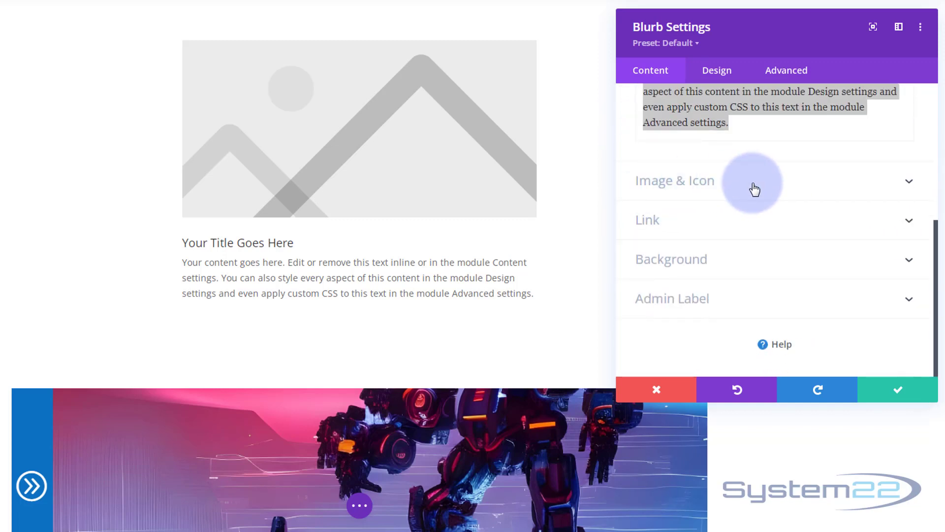
pyautogui.click(753, 186)
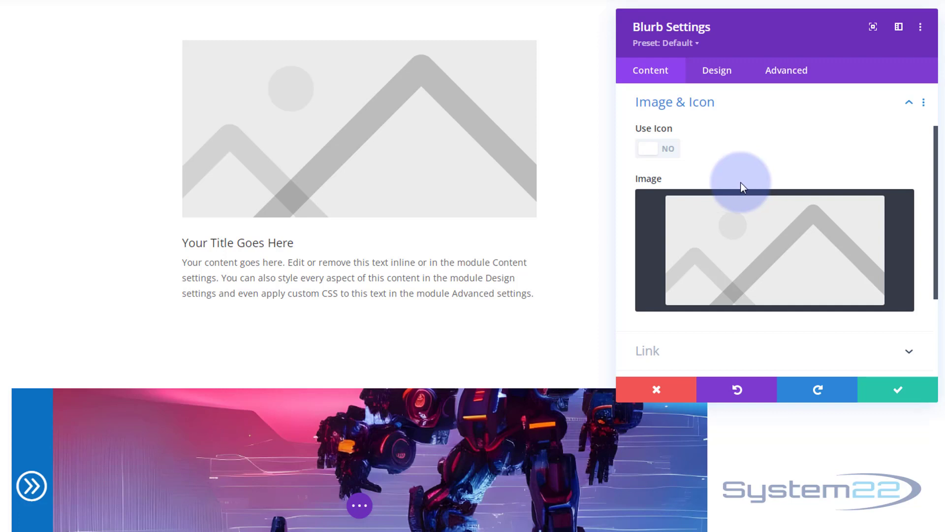
pyautogui.click(669, 153)
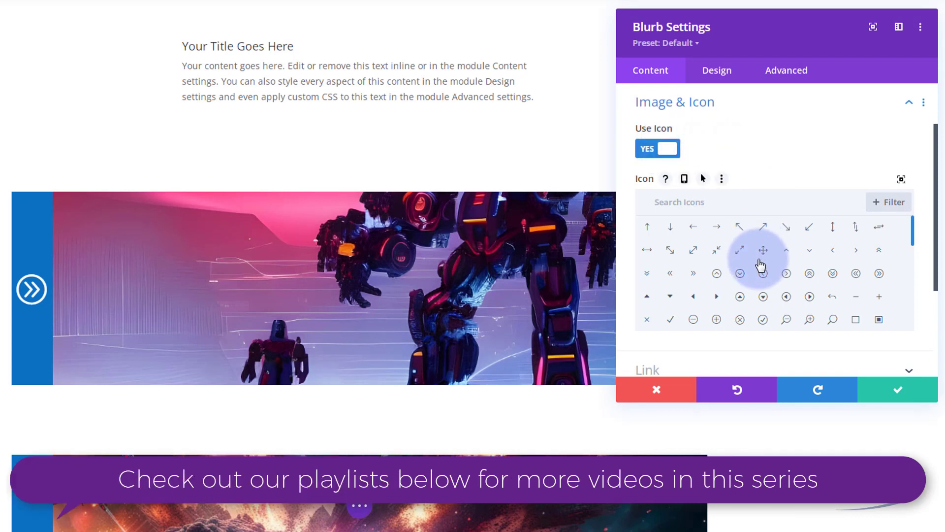
pyautogui.click(880, 274)
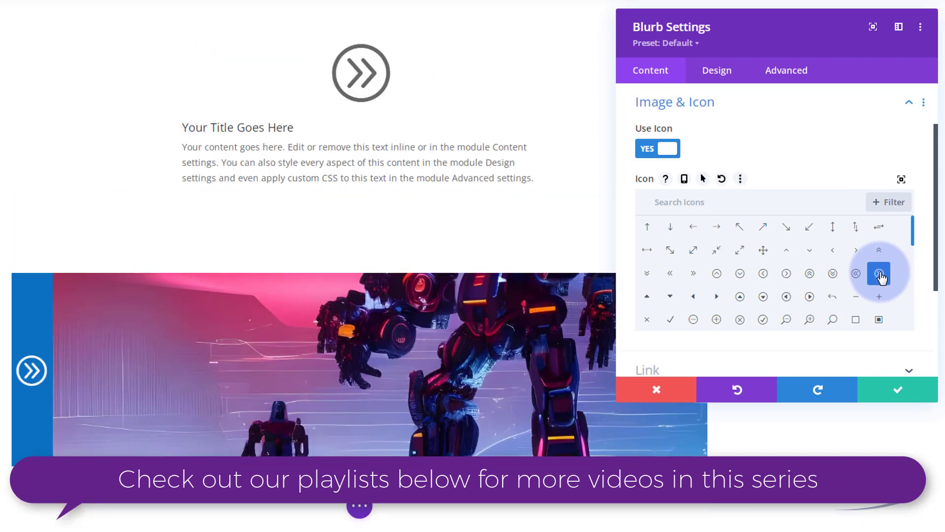
pyautogui.scroll(-3, 746, 197)
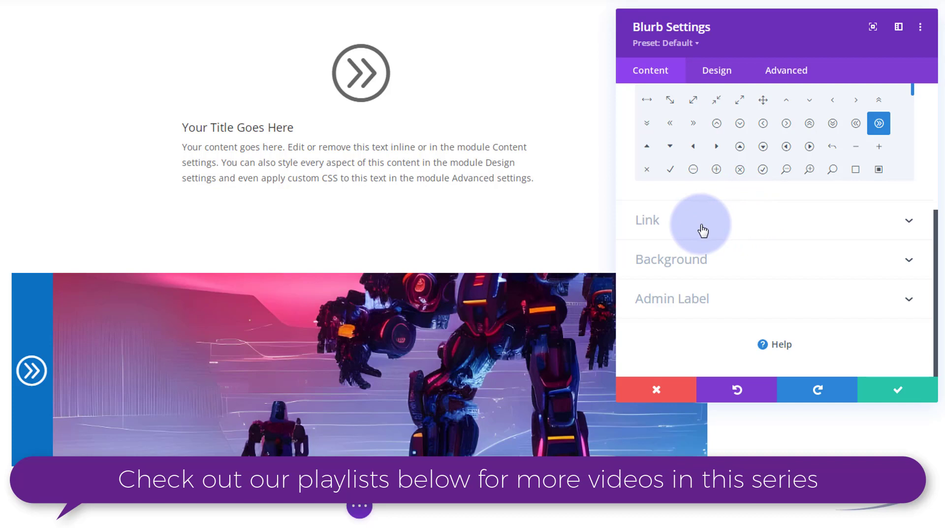
# Review the blurb's link URL and target fields, keeping the same-window target
pyautogui.click(733, 228)
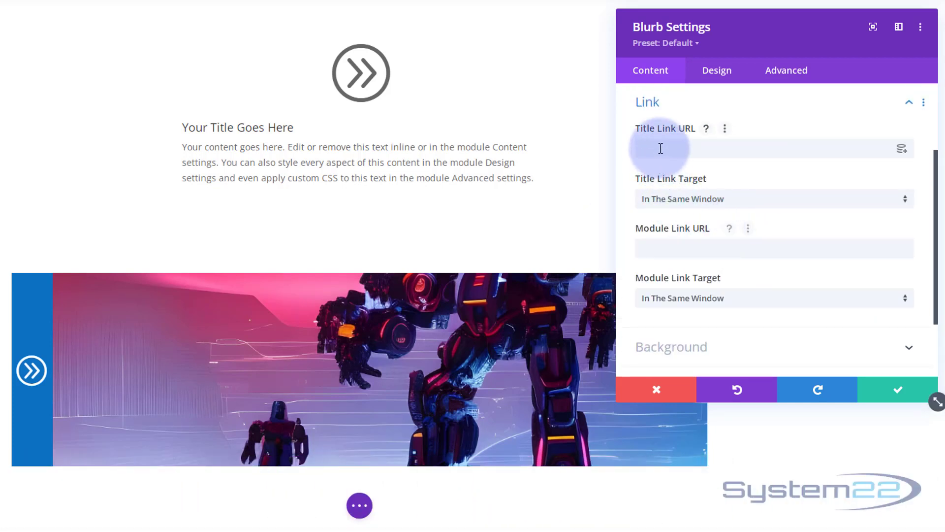
pyautogui.click(666, 249)
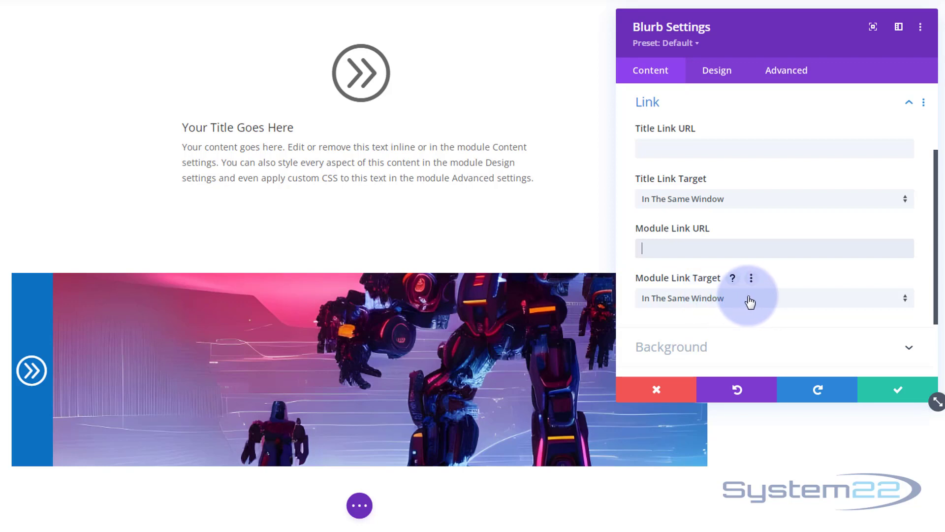
pyautogui.click(750, 301)
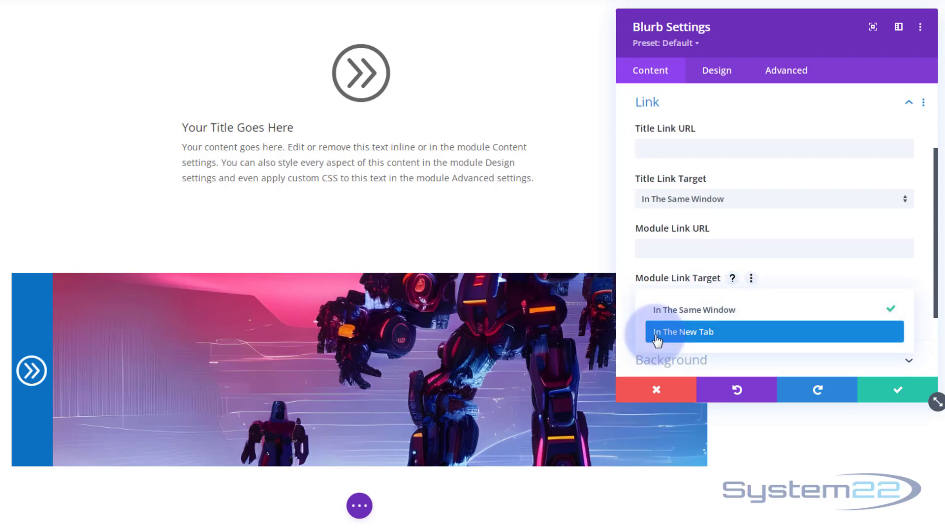
pyautogui.click(631, 295)
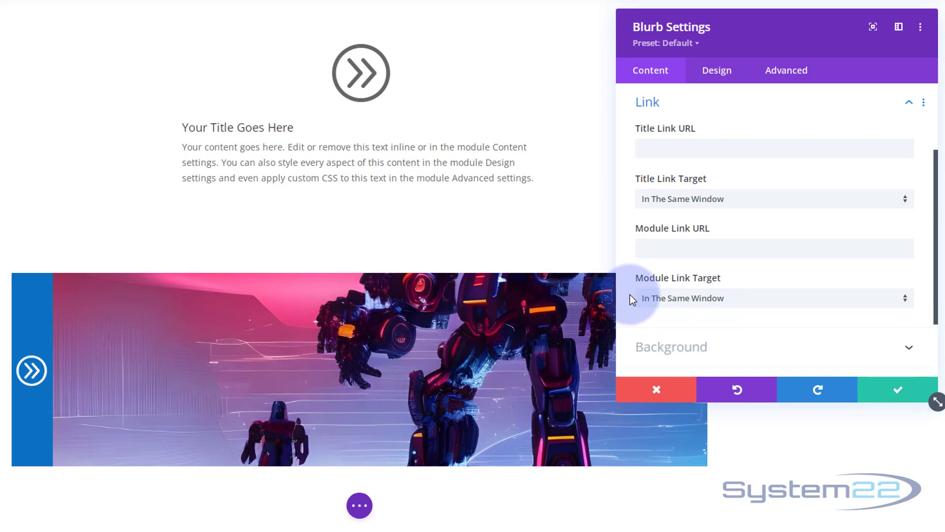
# Fill the blurb background with the saved blue #0c71c3 swatch
pyautogui.scroll(-2, 630, 294)
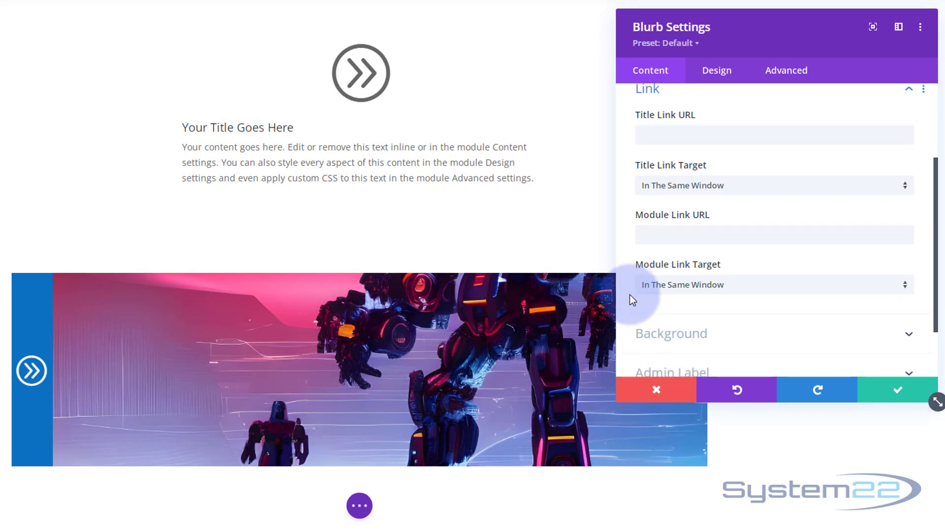
pyautogui.click(734, 269)
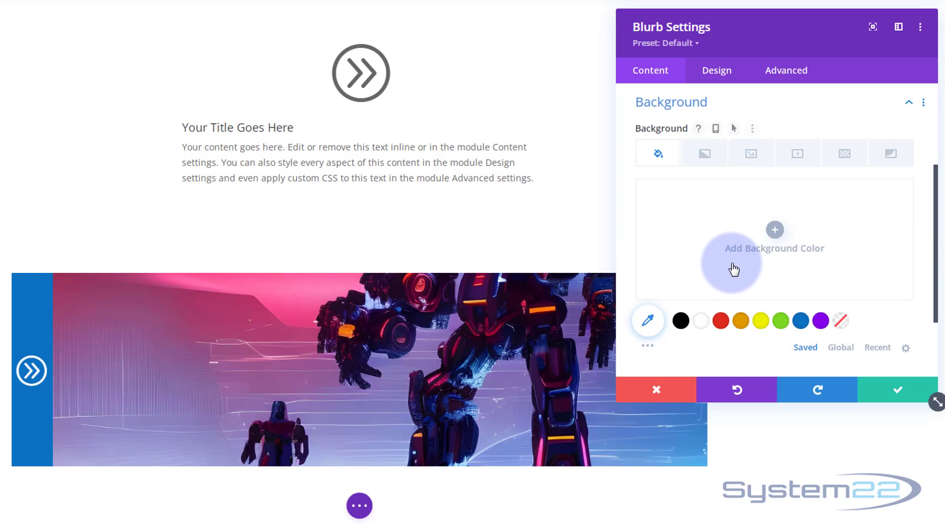
pyautogui.click(801, 321)
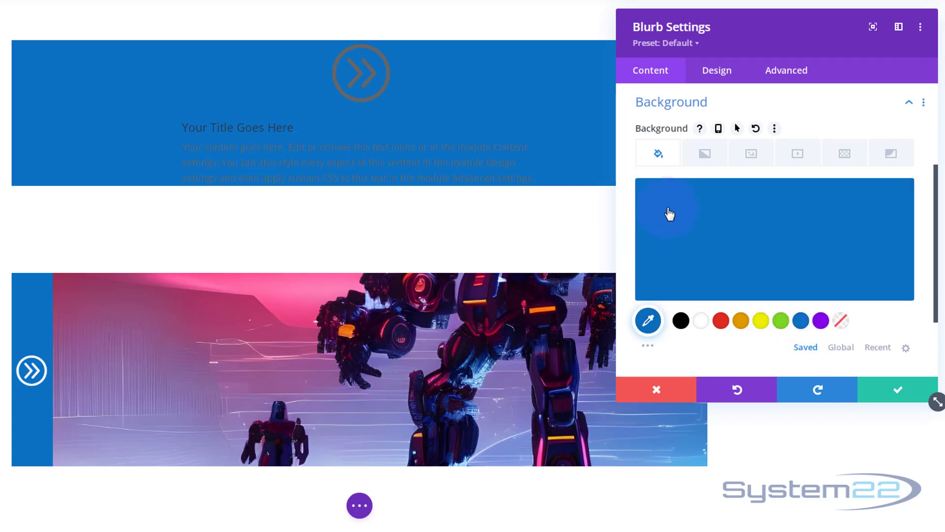
# Make the blurb's icon white in Design > Image & Icon
pyautogui.click(718, 74)
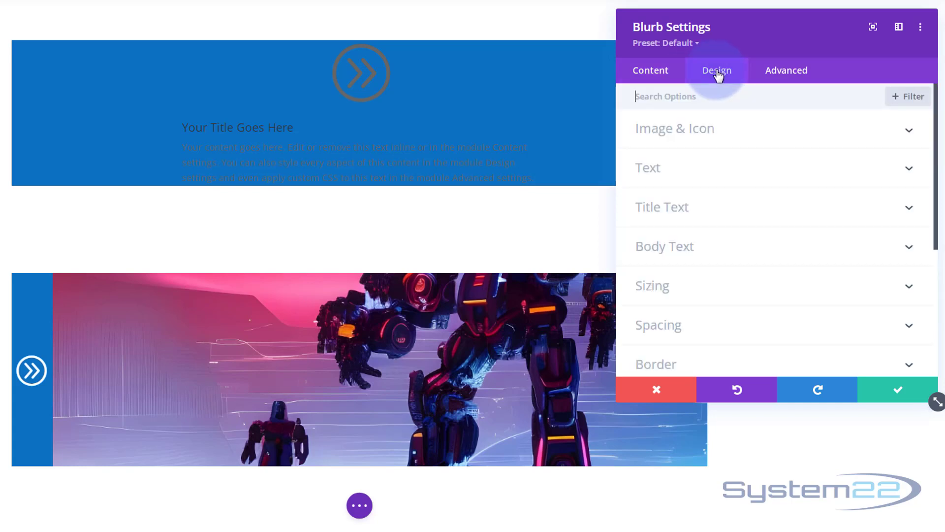
pyautogui.click(740, 136)
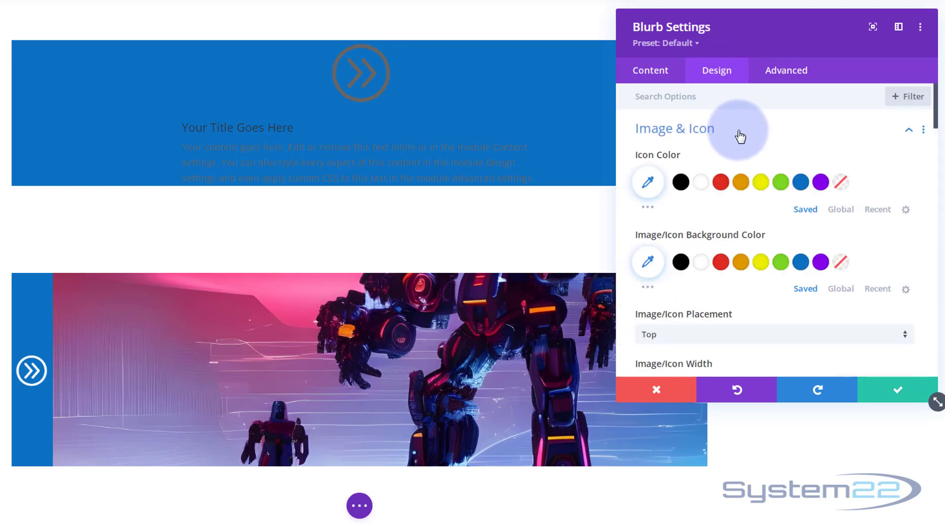
pyautogui.click(703, 184)
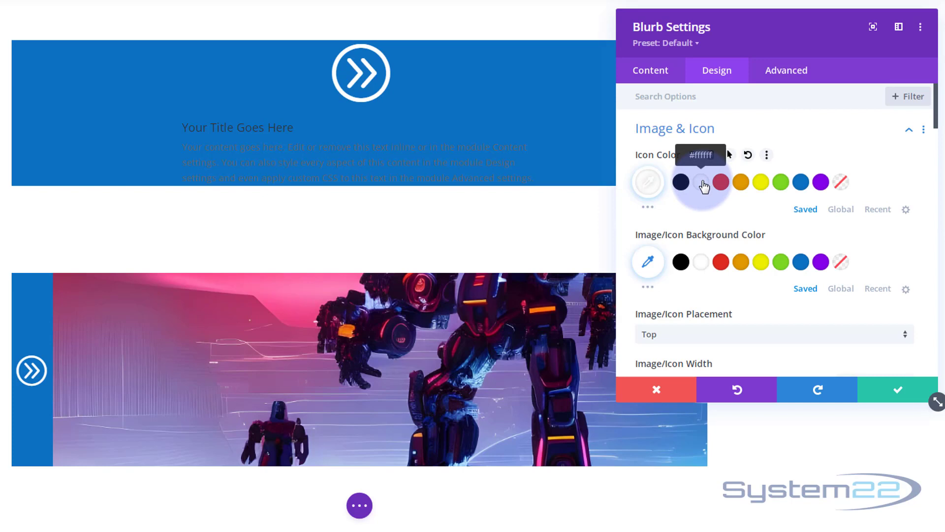
# Place the icon left of the title and set its width to 50px
pyautogui.scroll(-4, 714, 192)
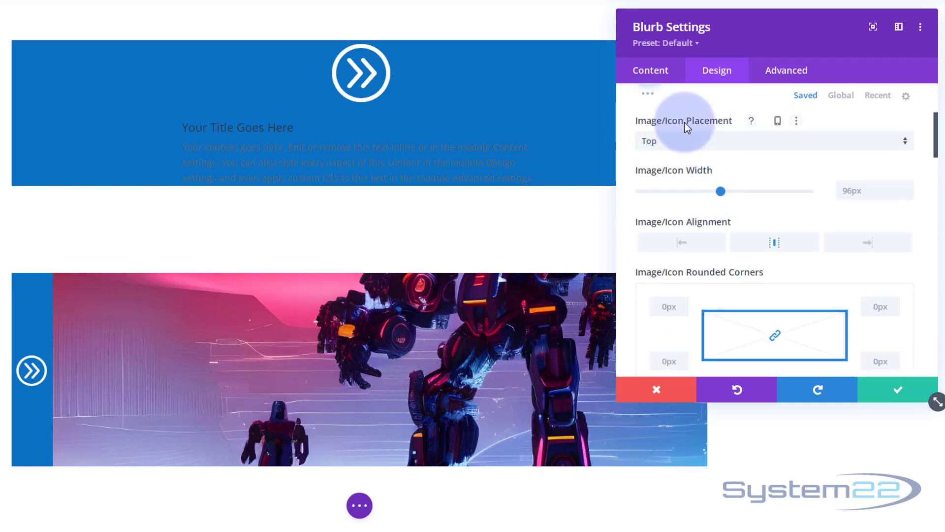
pyautogui.click(697, 144)
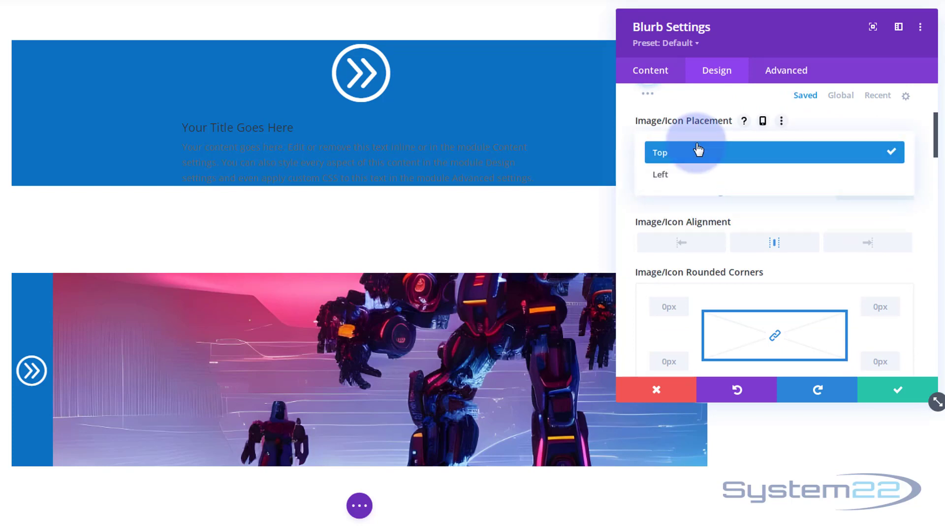
pyautogui.click(687, 176)
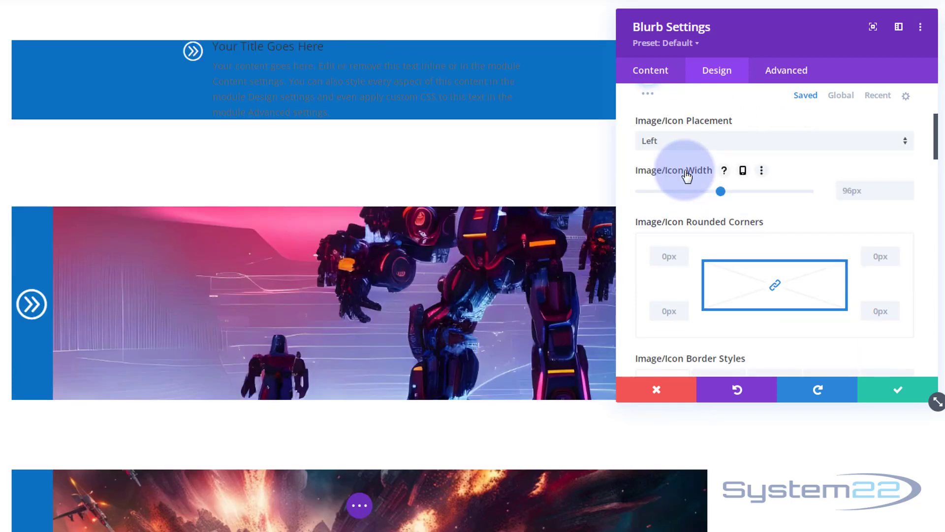
pyautogui.click(845, 190)
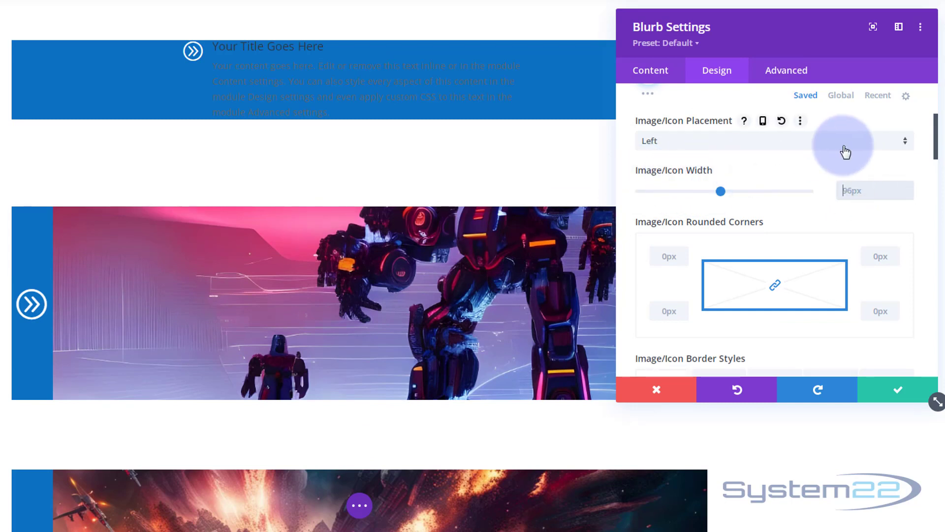
pyautogui.write('50px')
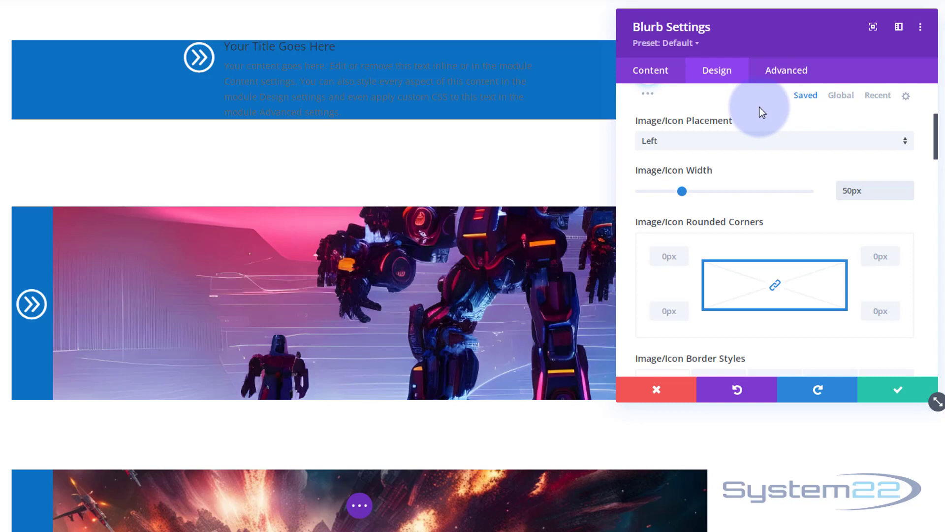
# Set the blurb's Sizing Content Width to 100%
pyautogui.scroll(3, 740, 200)
pyautogui.scroll(2, 734, 163)
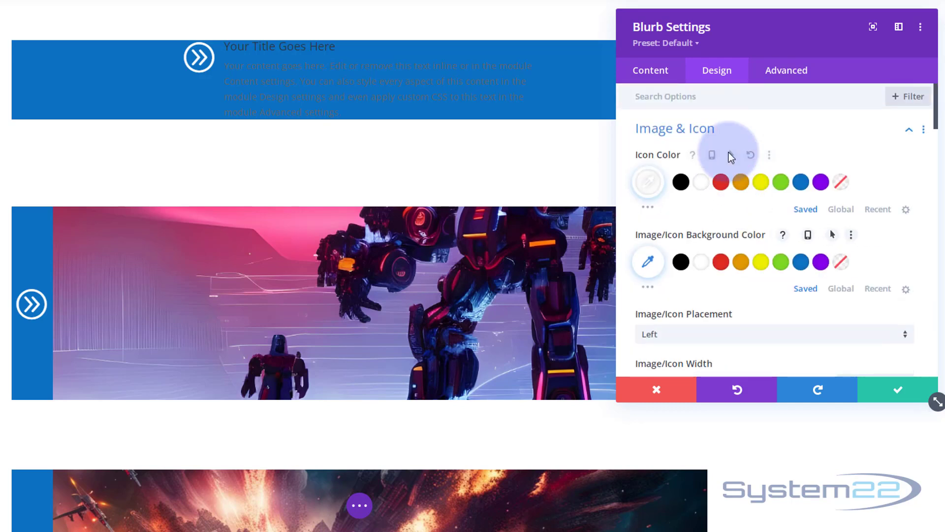
pyautogui.click(740, 135)
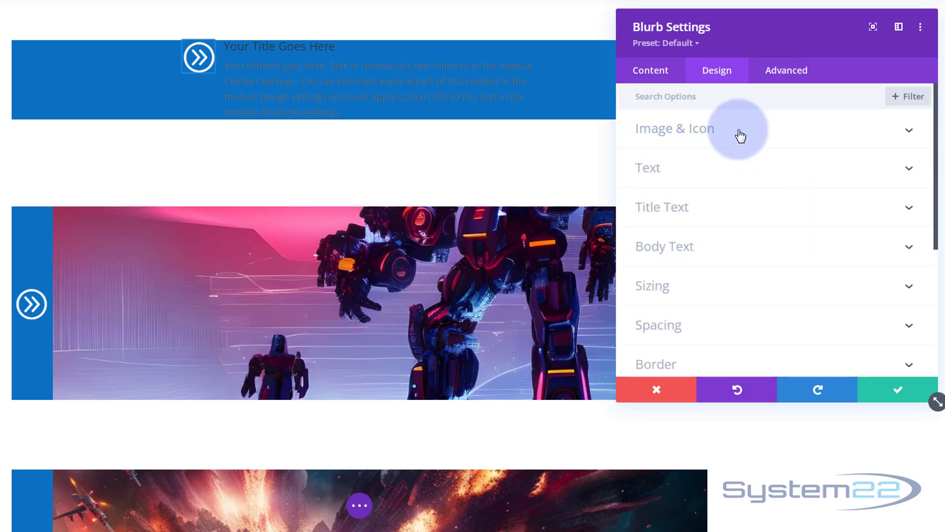
pyautogui.scroll(-3, 724, 226)
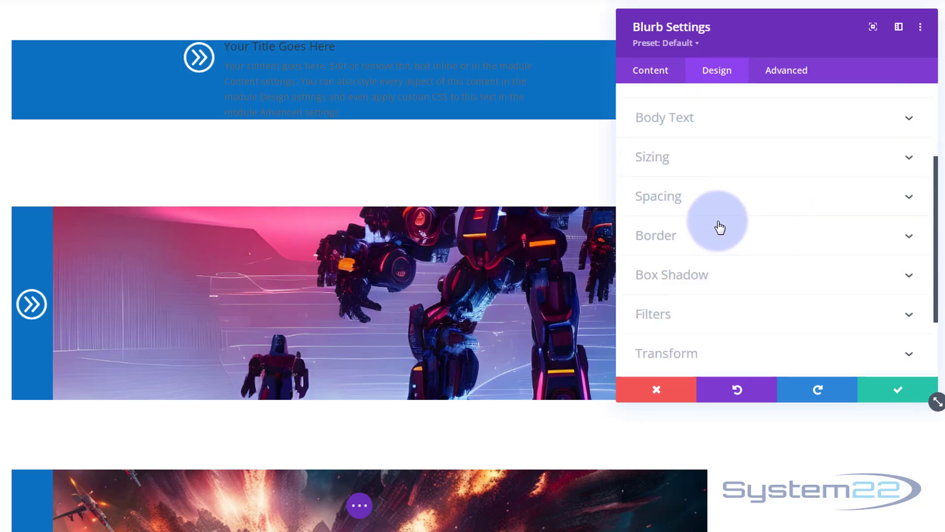
pyautogui.click(703, 160)
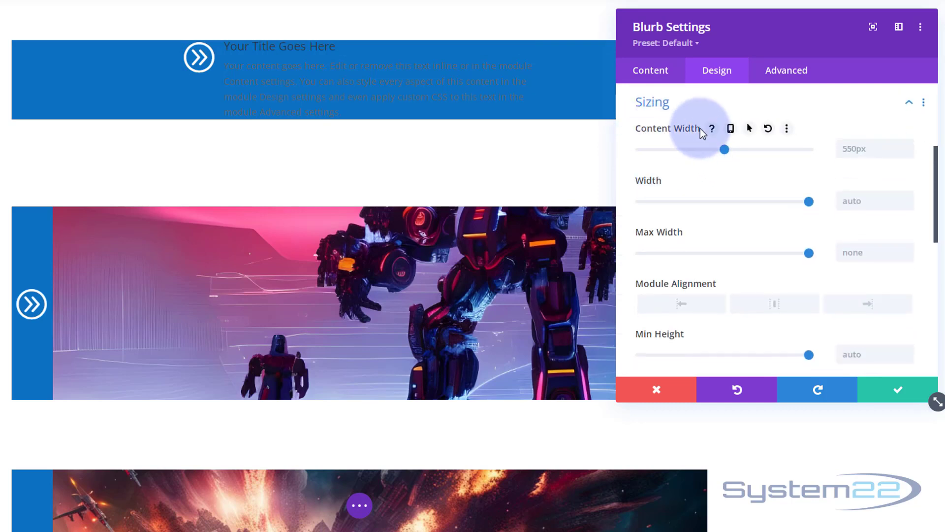
pyautogui.click(843, 149)
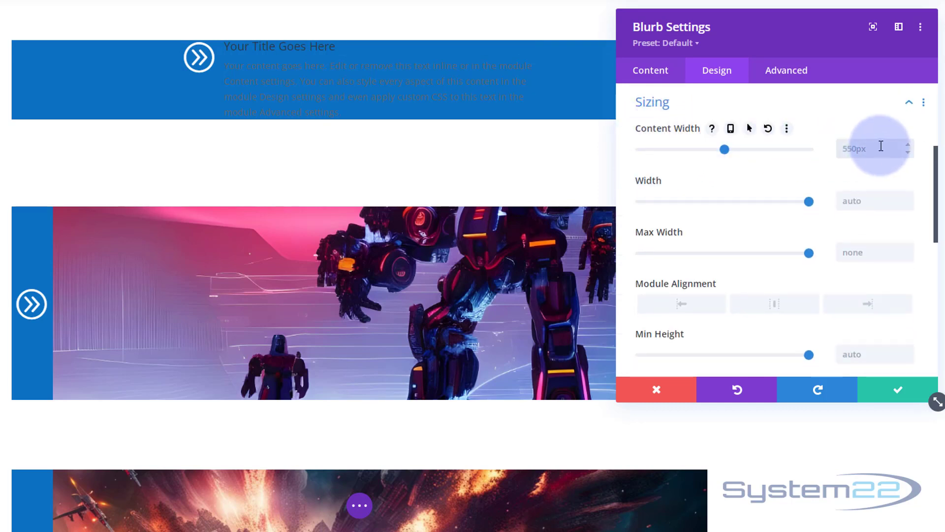
pyautogui.write('100px%')
pyautogui.click(853, 126)
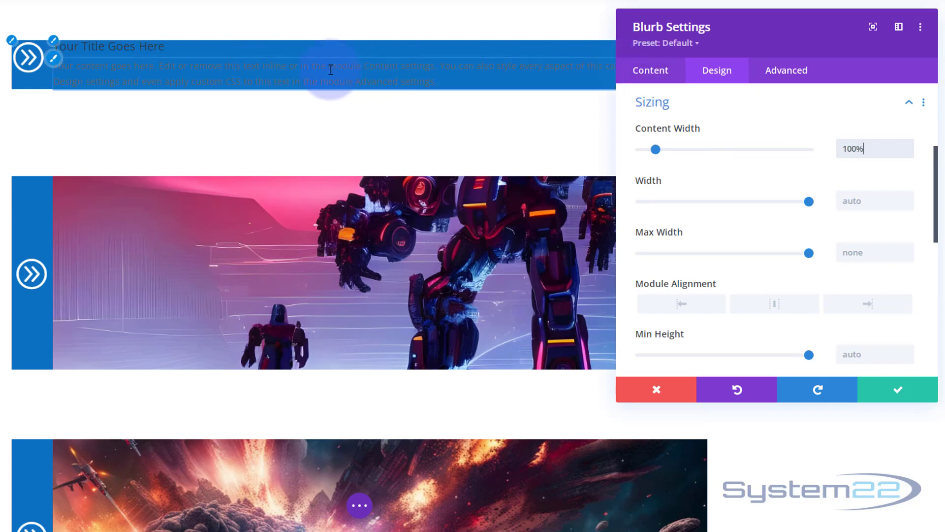
# Drag the settings panel away from the blurb row
pyautogui.moveTo(671, 56); pyautogui.dragTo(579, 124)
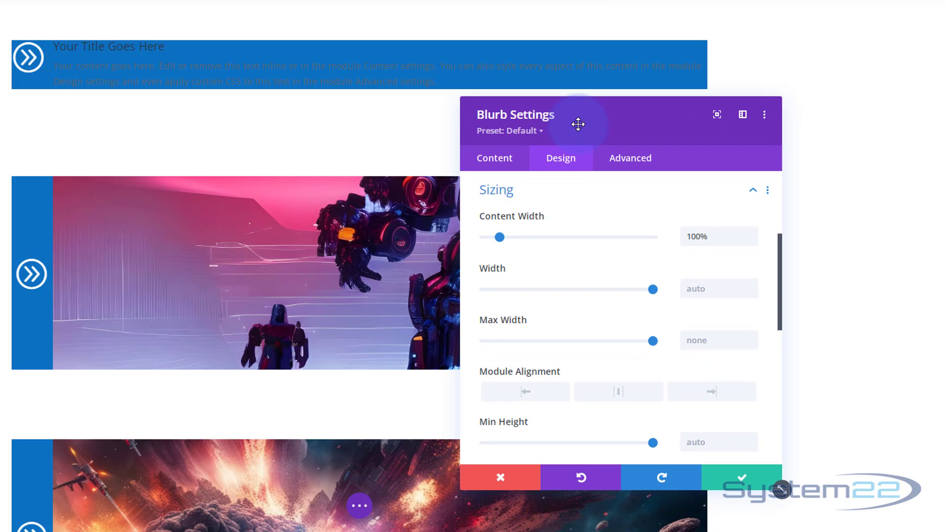
pyautogui.moveTo(590, 226)
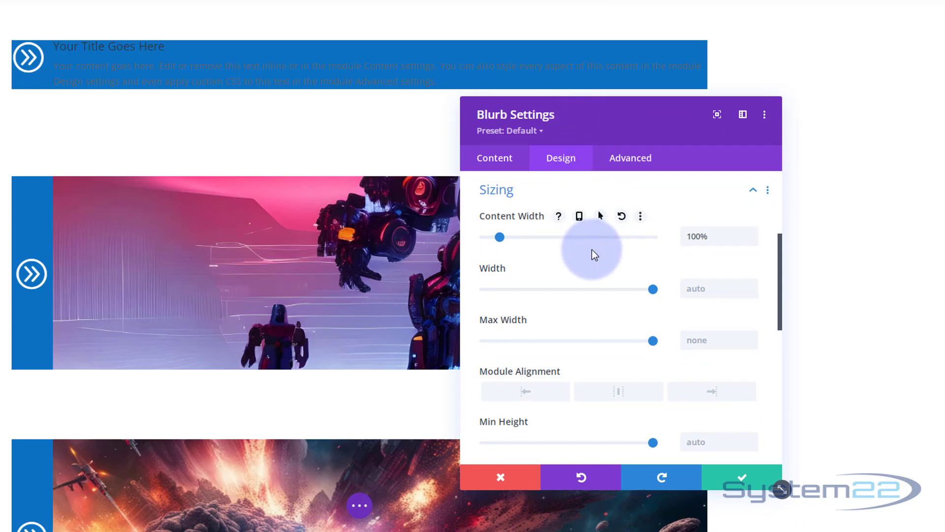
pyautogui.scroll(3, 592, 249)
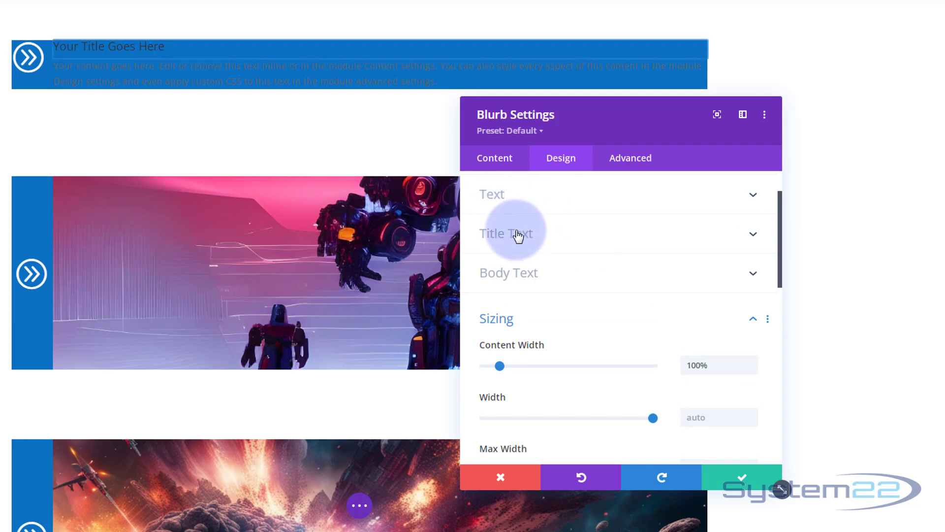
# Set the blurb's Text Color to Light so the title and body turn white
pyautogui.click(545, 201)
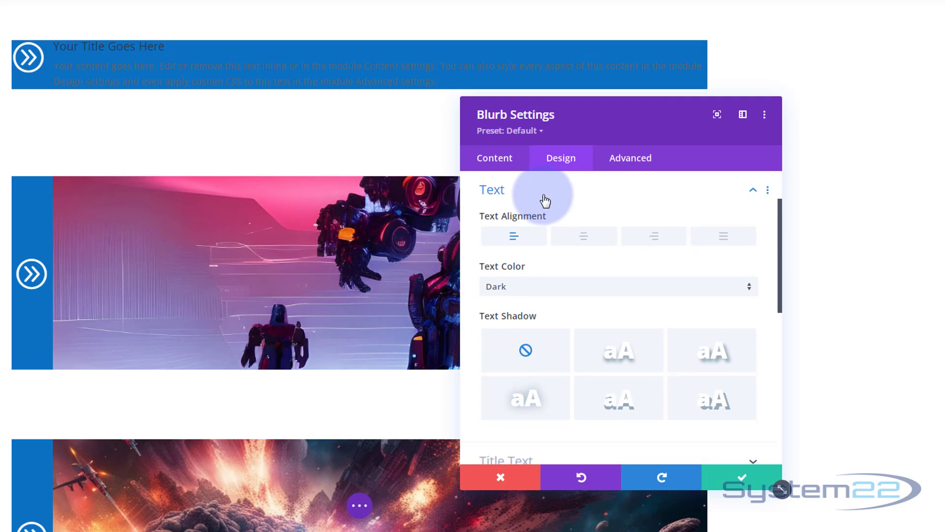
pyautogui.click(542, 291)
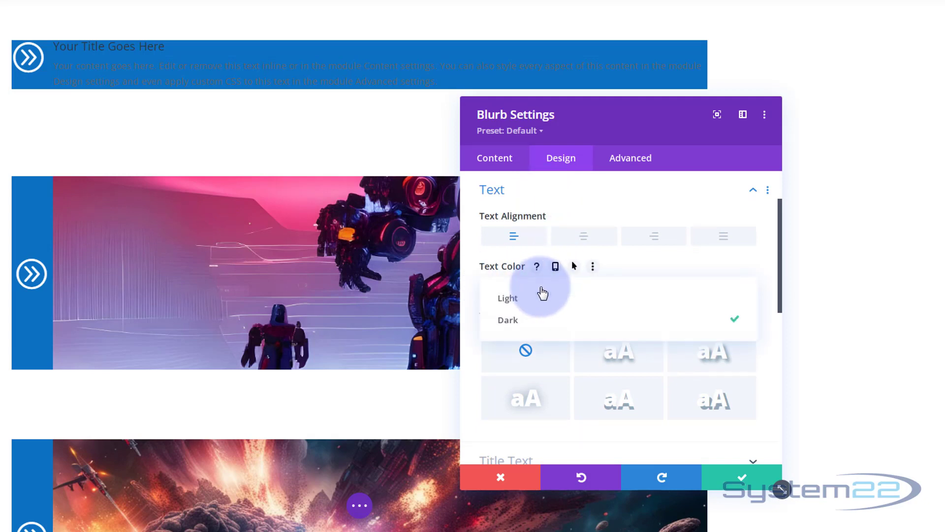
pyautogui.click(521, 304)
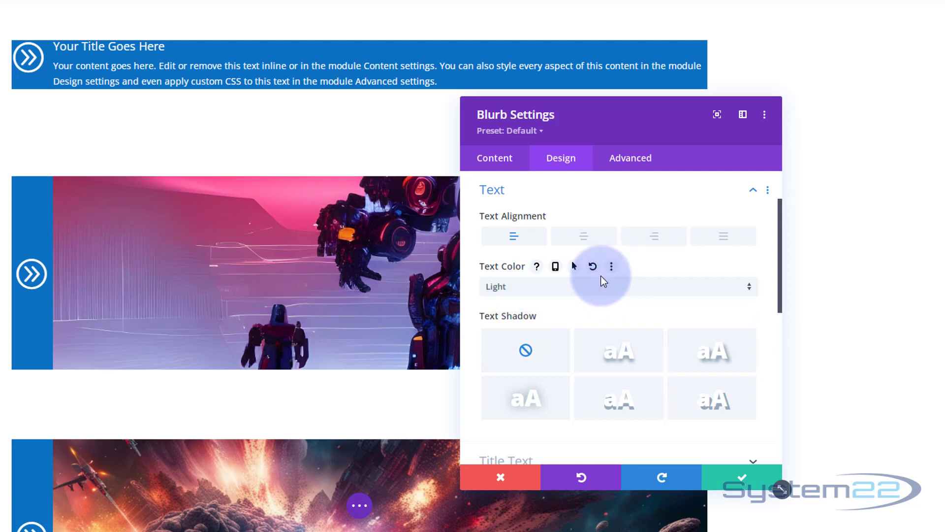
pyautogui.scroll(-5, 600, 273)
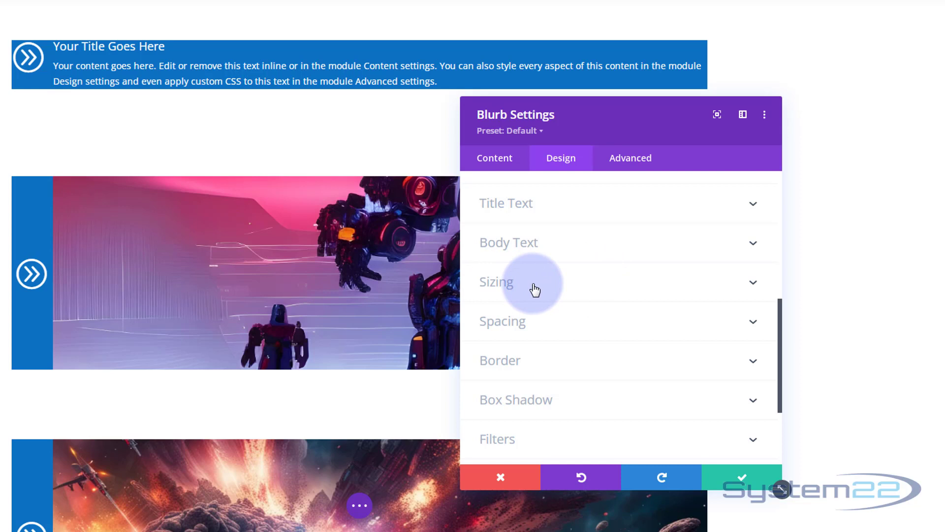
# Set the blurb's height to 300px in Sizing
pyautogui.click(559, 283)
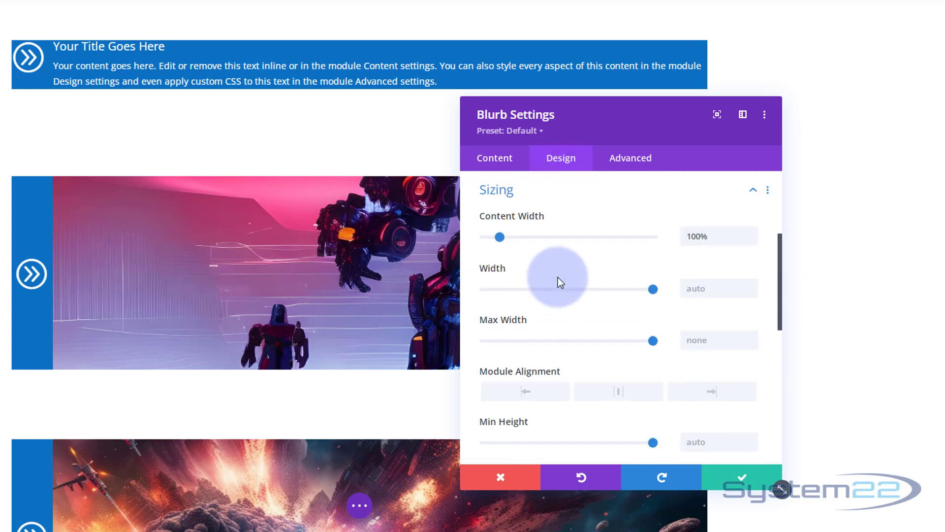
pyautogui.scroll(-2, 558, 276)
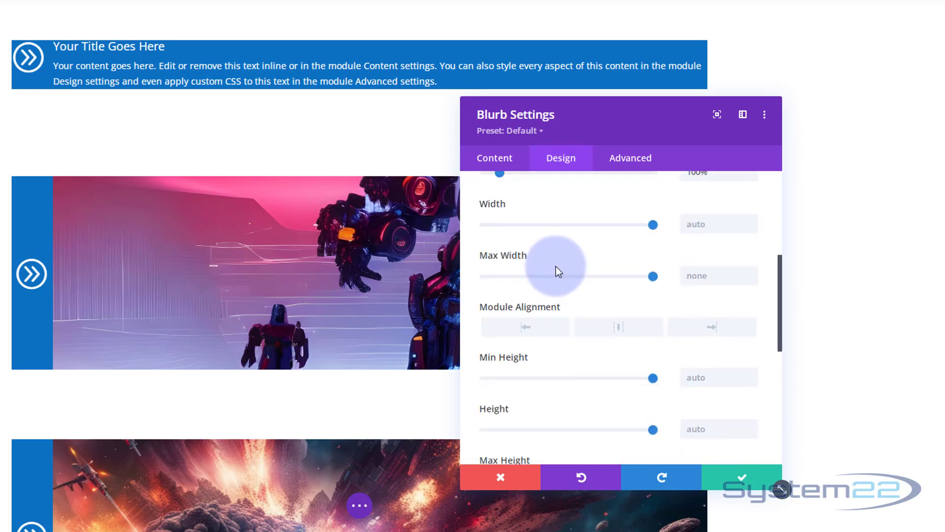
pyautogui.scroll(-4, 558, 270)
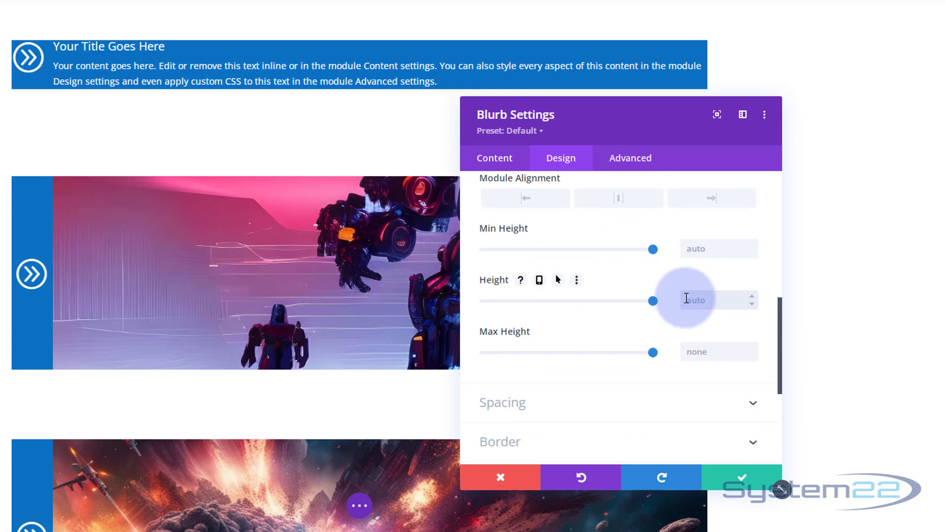
pyautogui.write('300px')
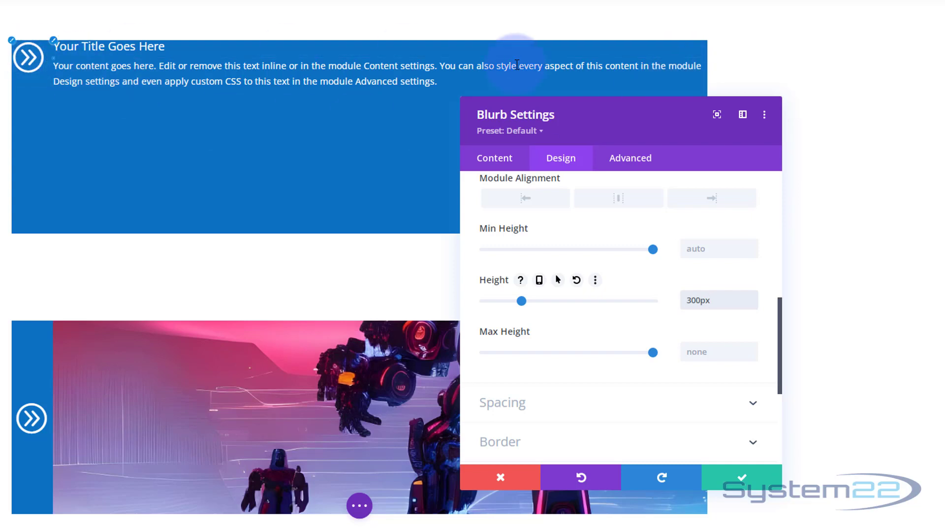
pyautogui.click(601, 221)
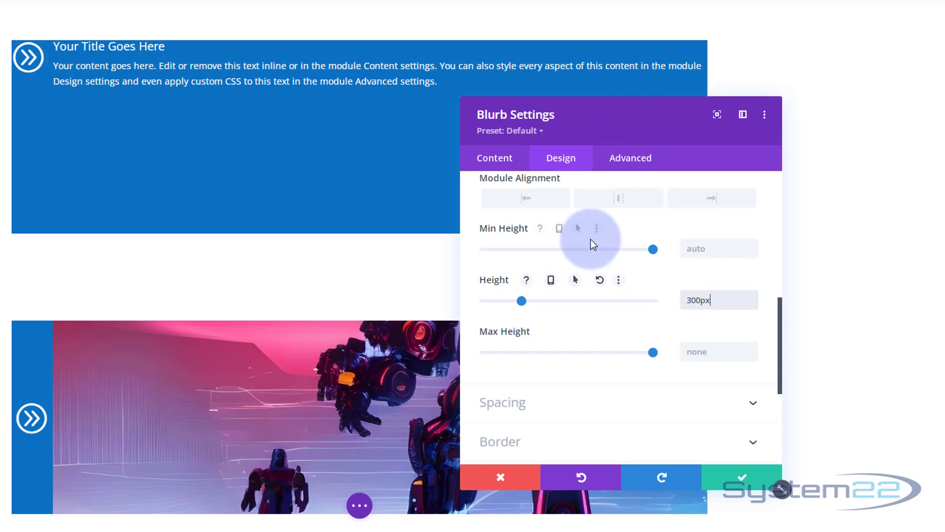
pyautogui.scroll(4, 591, 239)
# Set the blurb's Spacing padding to 125px top, 5px left and 20px right
pyautogui.scroll(3, 591, 239)
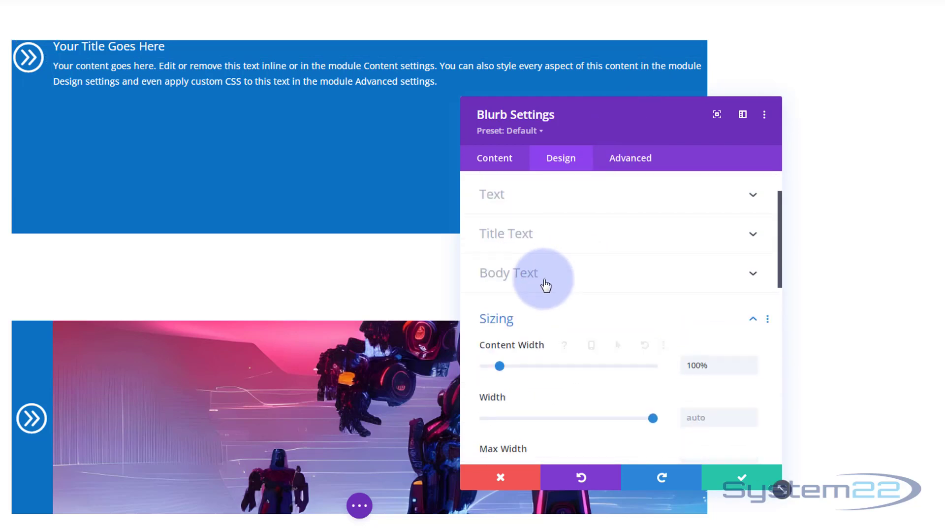
pyautogui.click(526, 321)
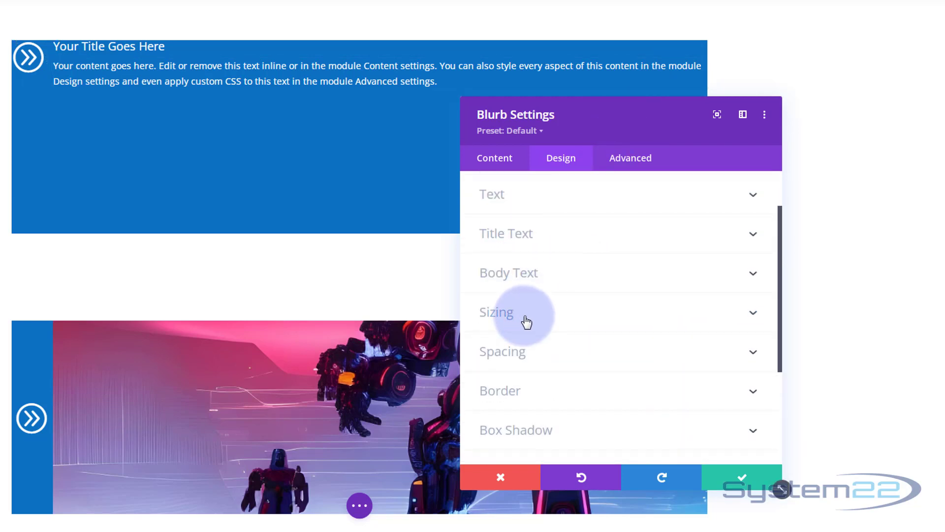
pyautogui.click(552, 353)
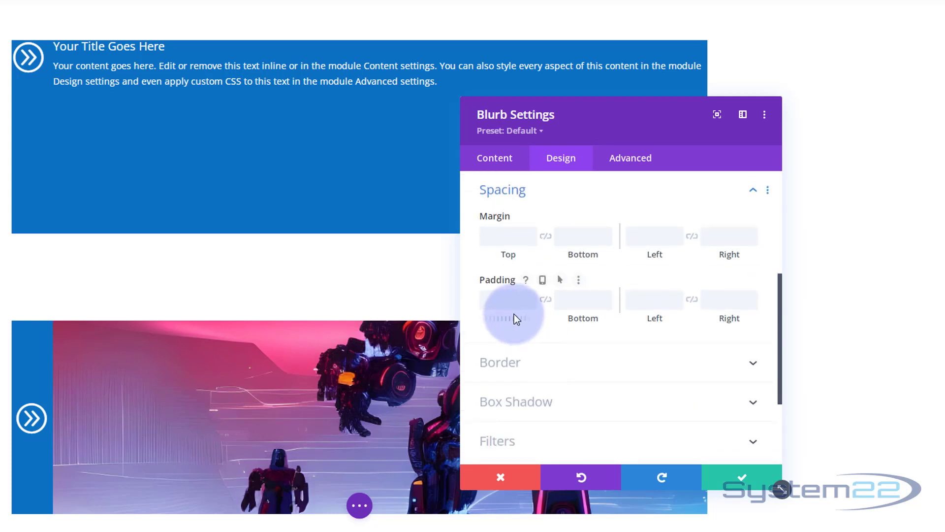
pyautogui.click(648, 301)
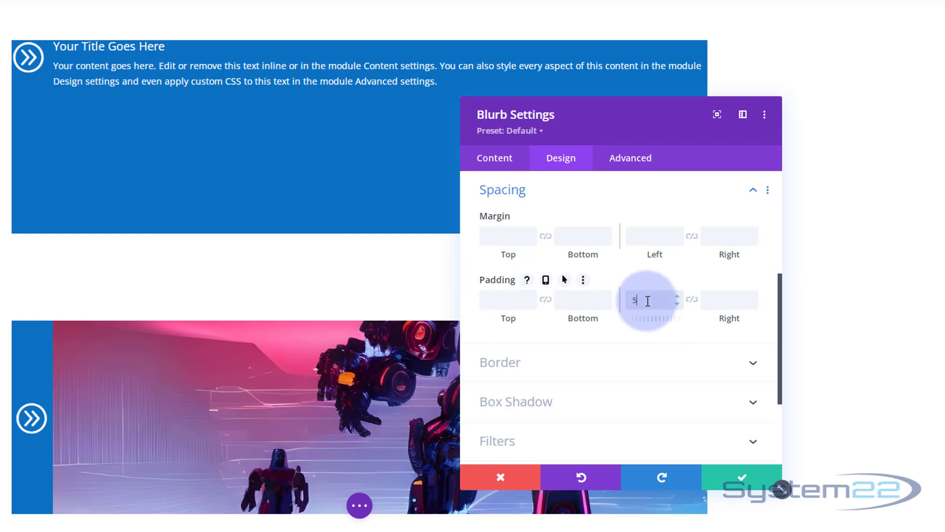
pyautogui.write('5px')
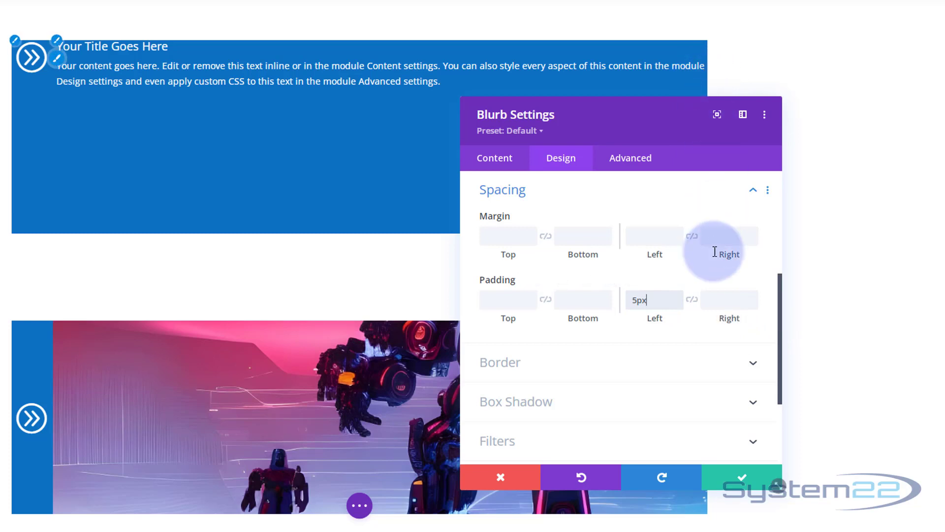
pyautogui.click(711, 298)
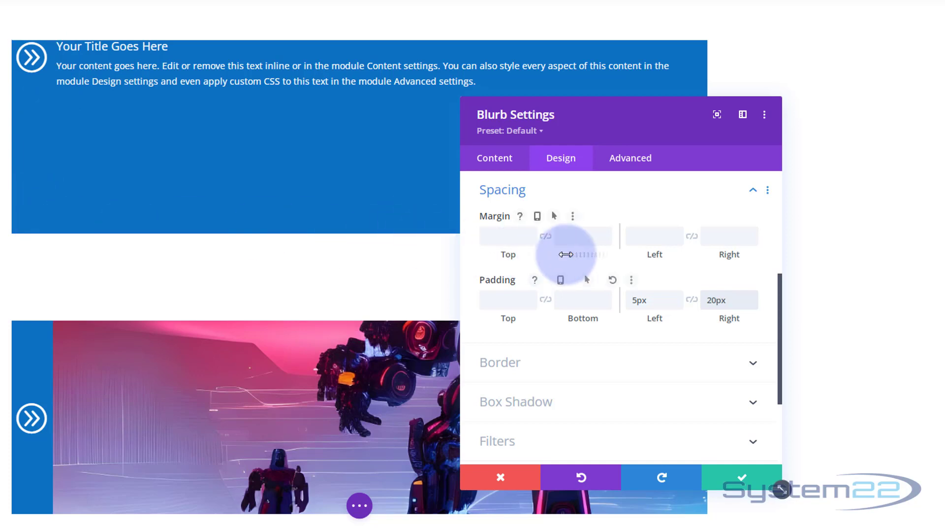
pyautogui.click(493, 301)
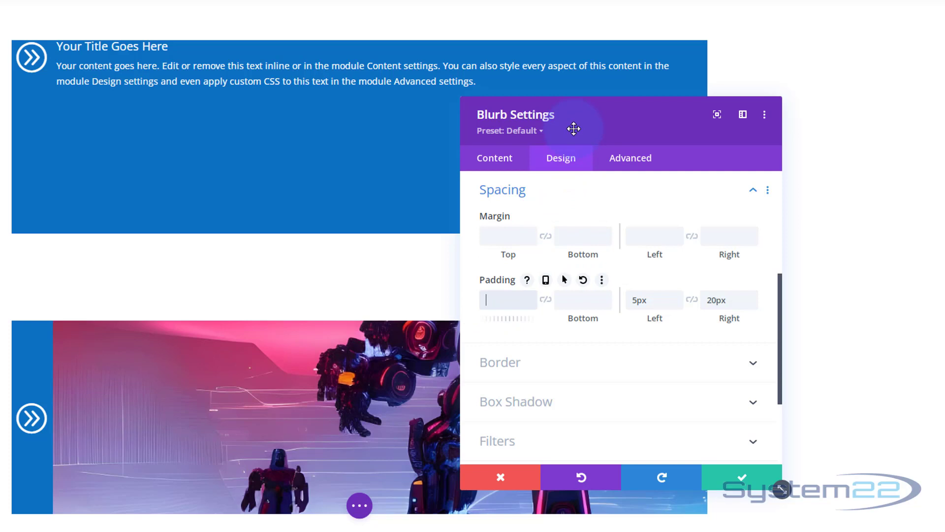
pyautogui.write('125px')
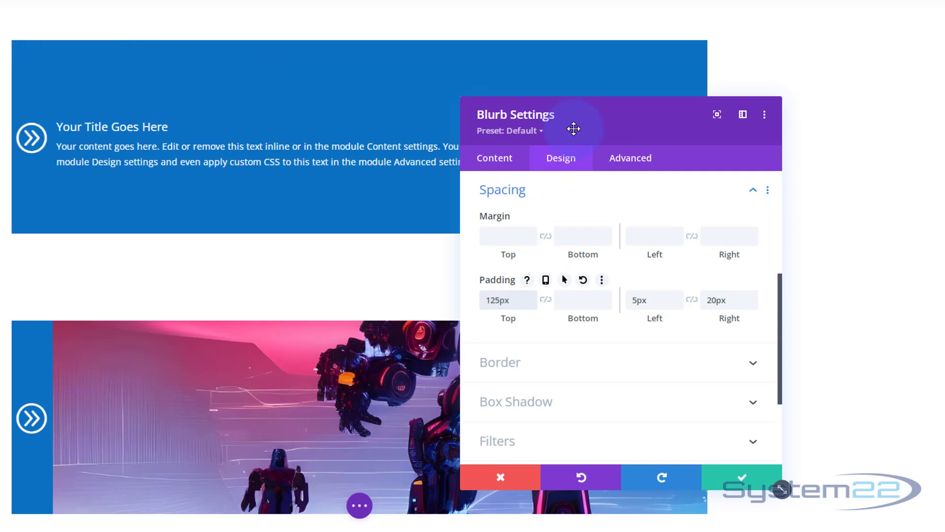
pyautogui.click(511, 301)
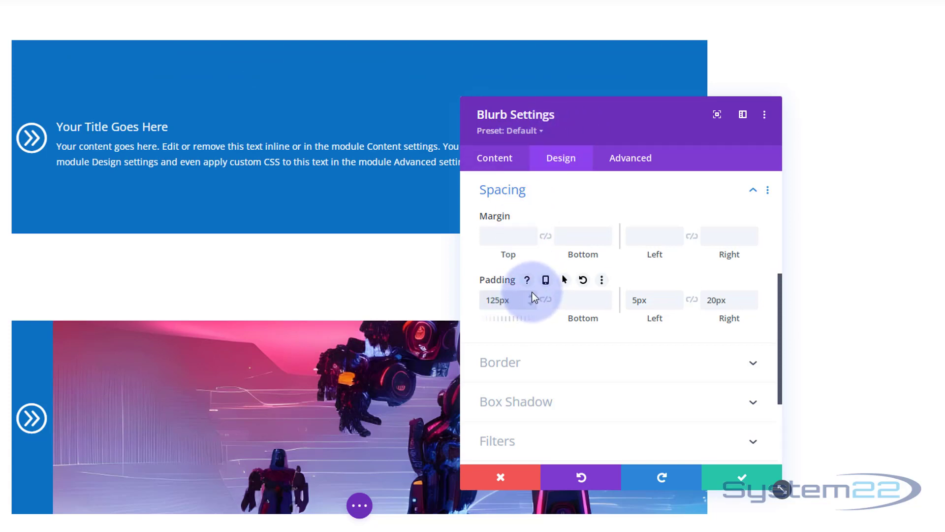
pyautogui.click(553, 197)
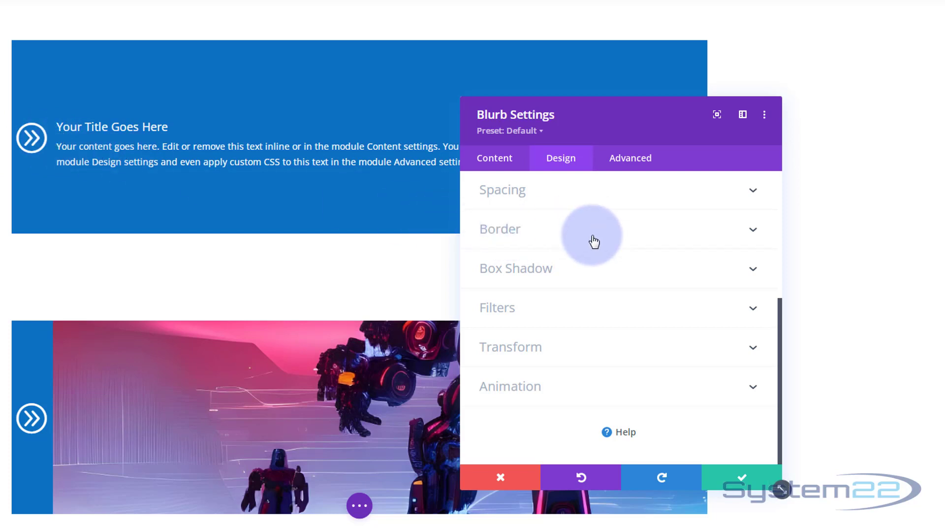
# Set the blurb's Sizing width to 70px
pyautogui.scroll(1, 595, 238)
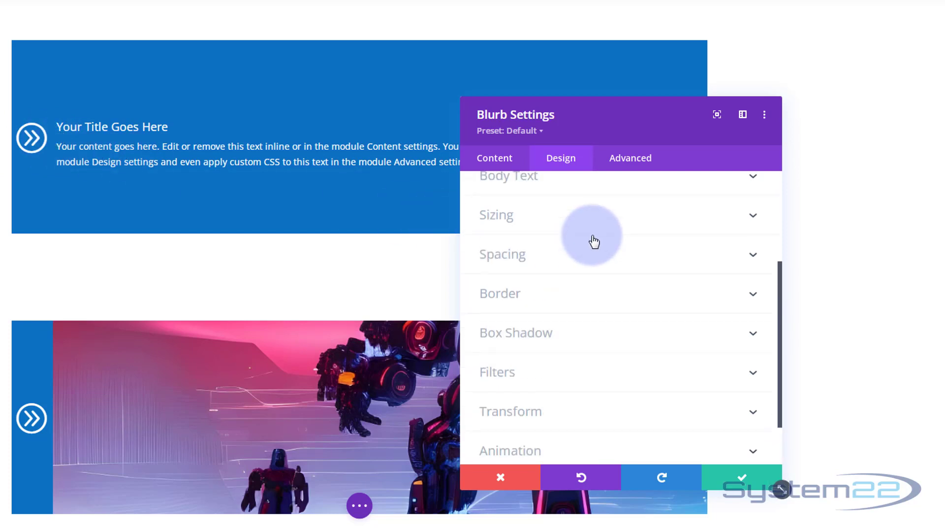
pyautogui.click(553, 217)
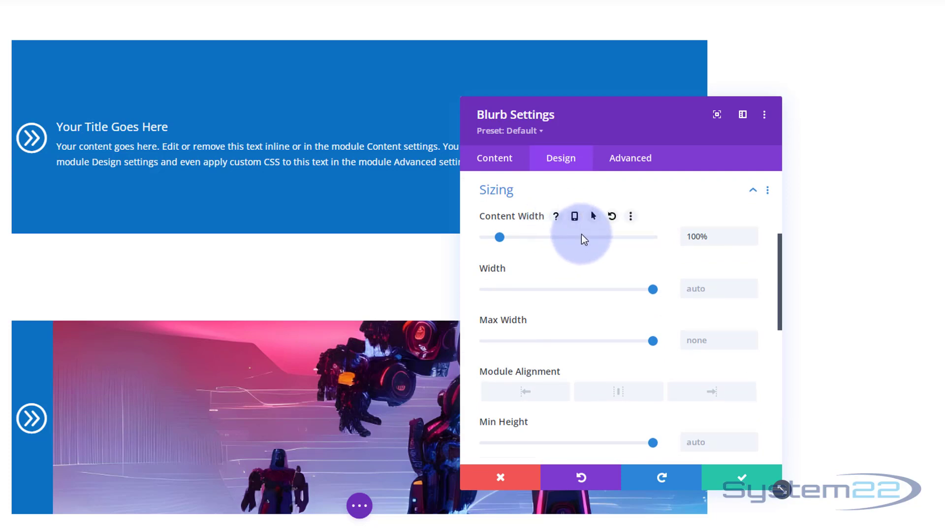
pyautogui.scroll(-1, 637, 257)
pyautogui.scroll(-4, 635, 253)
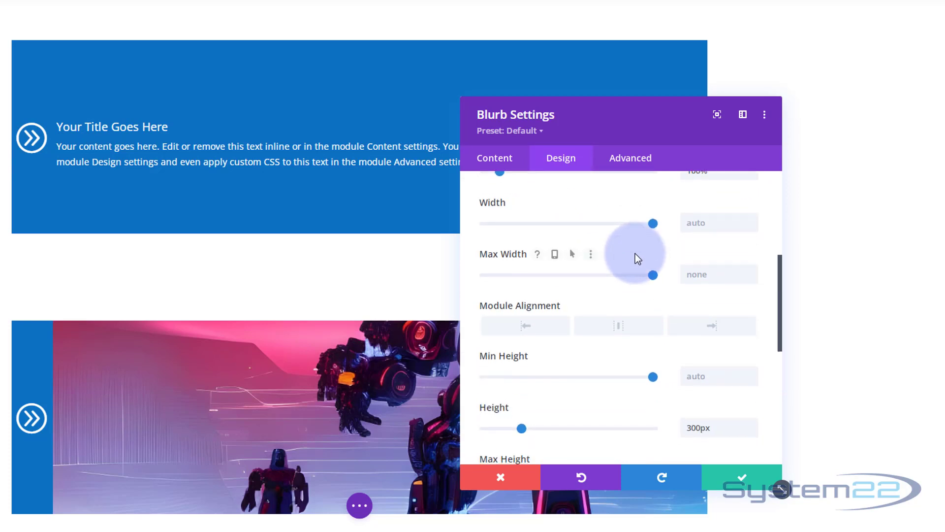
pyautogui.scroll(3, 635, 252)
pyautogui.scroll(3, 636, 252)
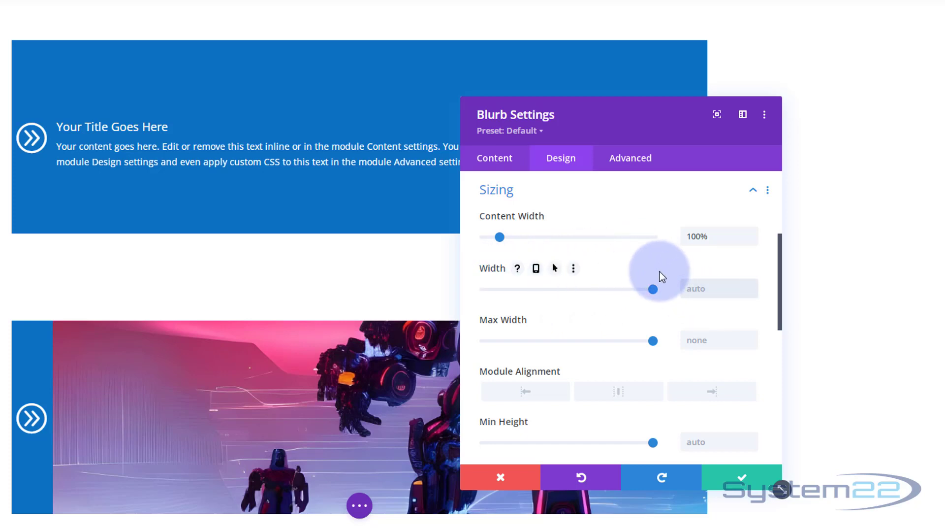
pyautogui.write('70%')
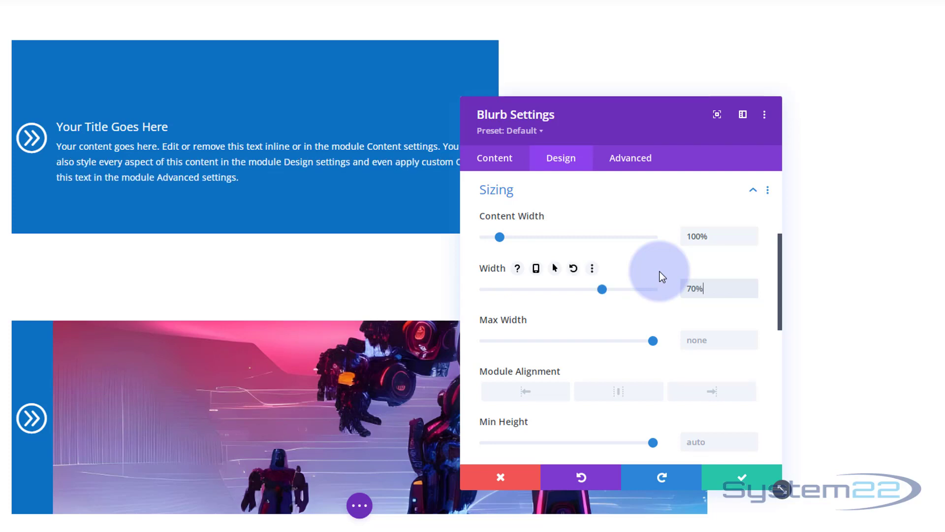
pyautogui.press('BackSpace')
pyautogui.write('px')
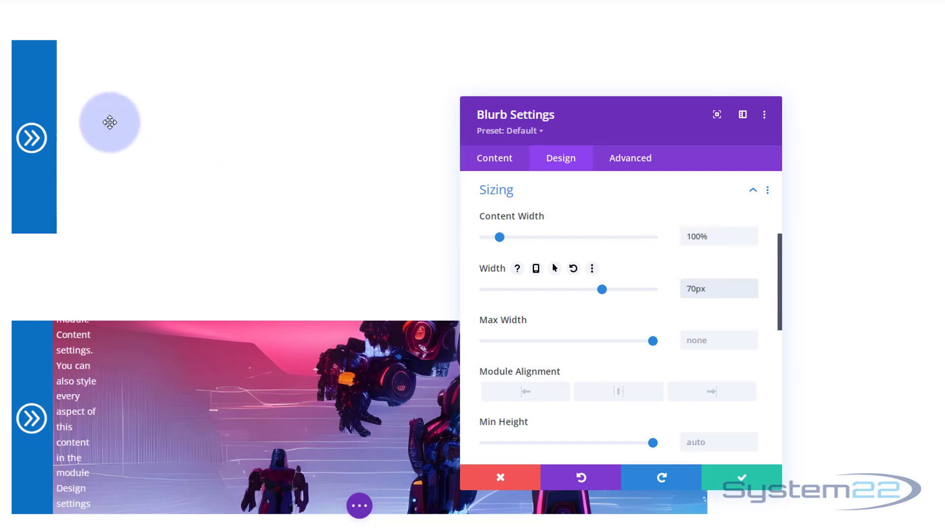
pyautogui.moveTo(53, 102)
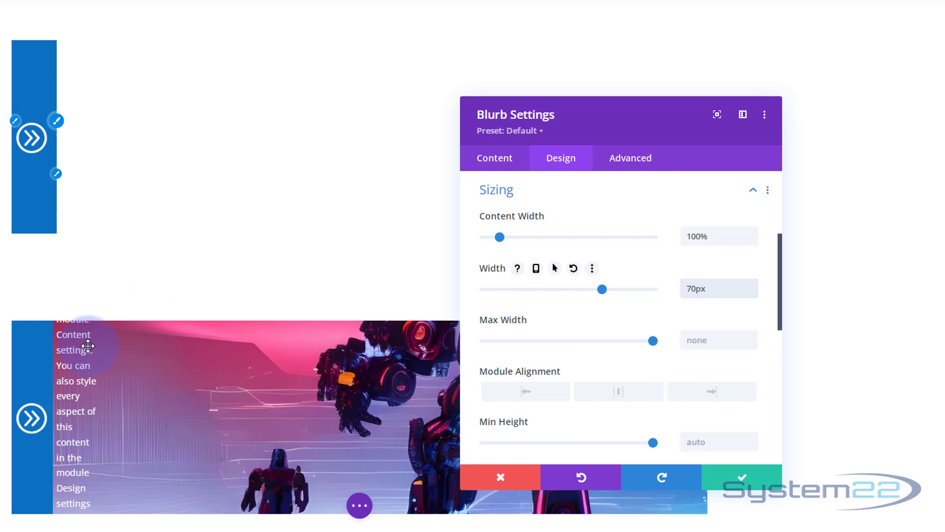
pyautogui.moveTo(110, 223)
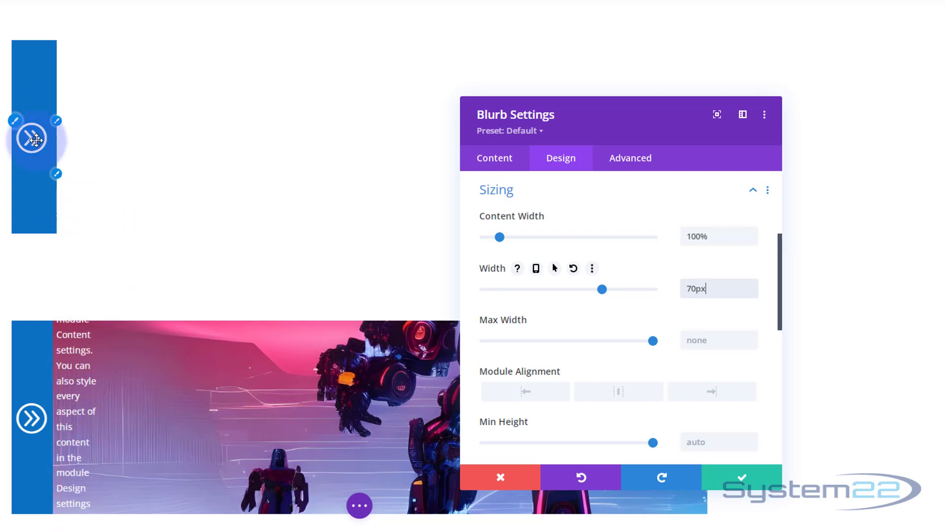
# Step the blurb width down to 64px with the spin arrows
pyautogui.click(709, 280)
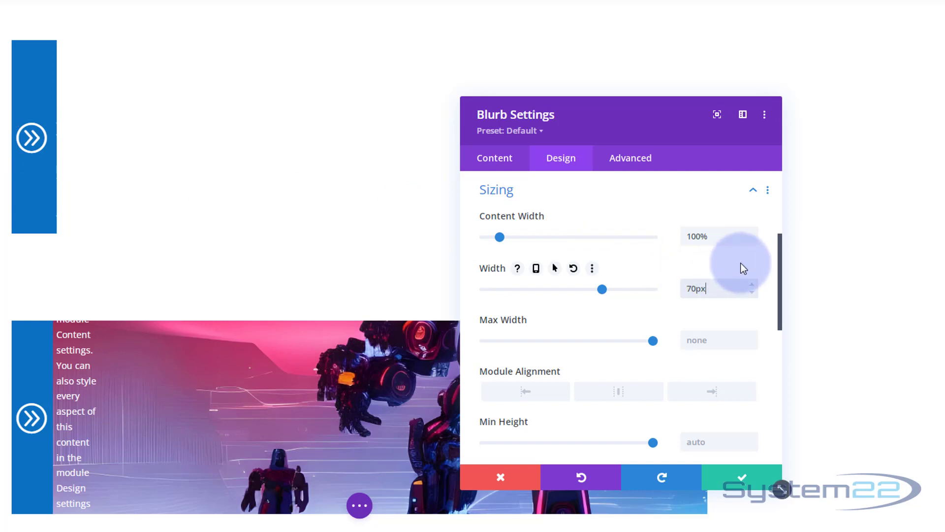
pyautogui.click(752, 292)
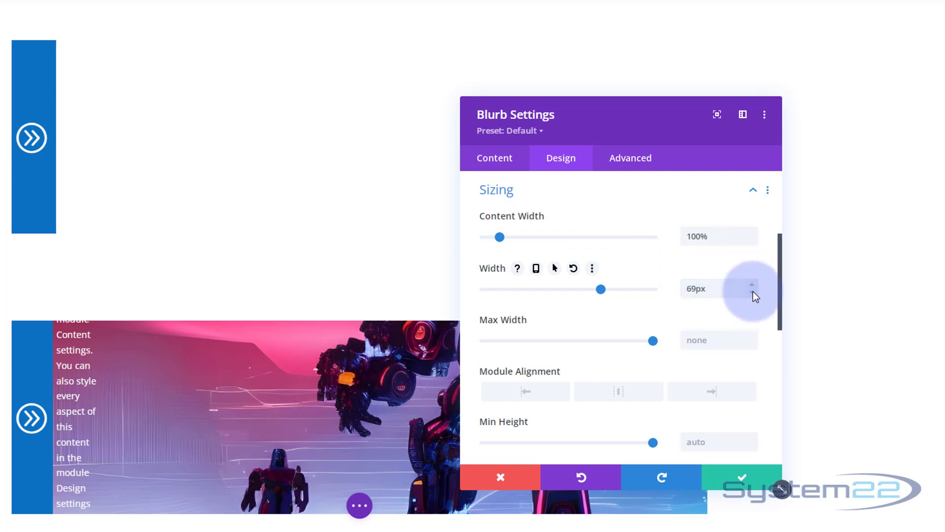
pyautogui.click(753, 293)
pyautogui.click(753, 293)
pyautogui.click(752, 293)
pyautogui.click(753, 292)
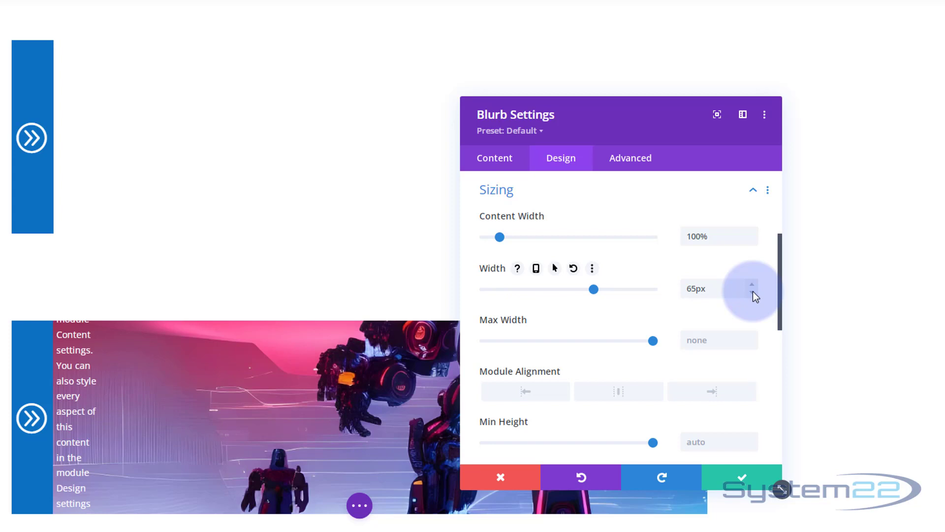
pyautogui.click(752, 293)
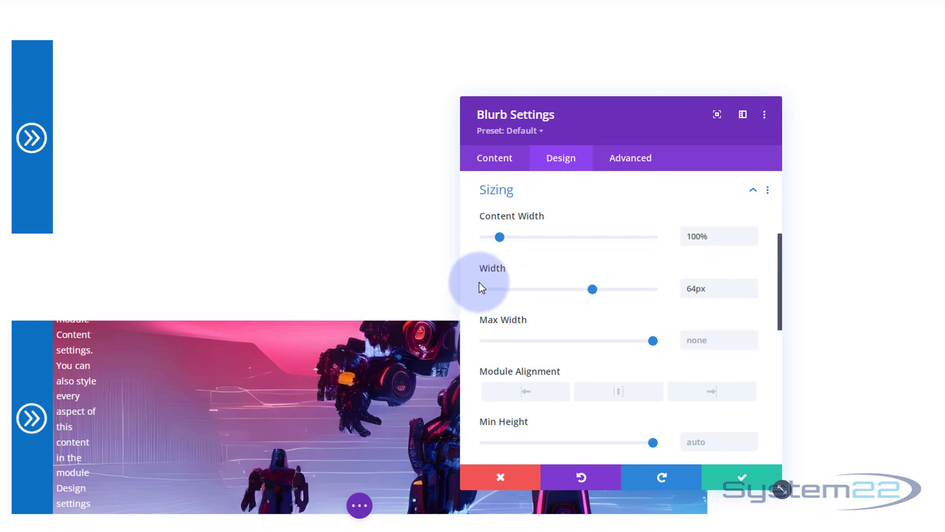
# Give the blurb a 100% hover width while keeping 64px on Desktop
pyautogui.moveTo(501, 270)
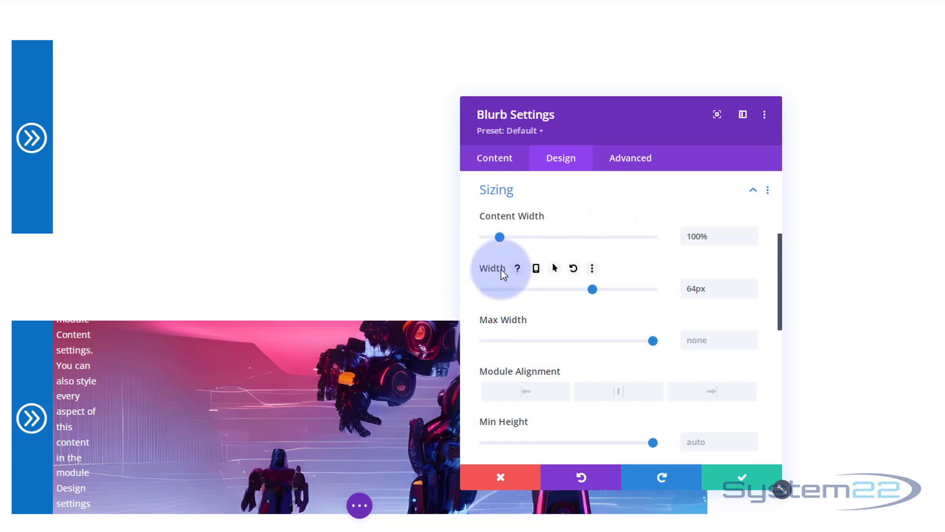
pyautogui.click(555, 270)
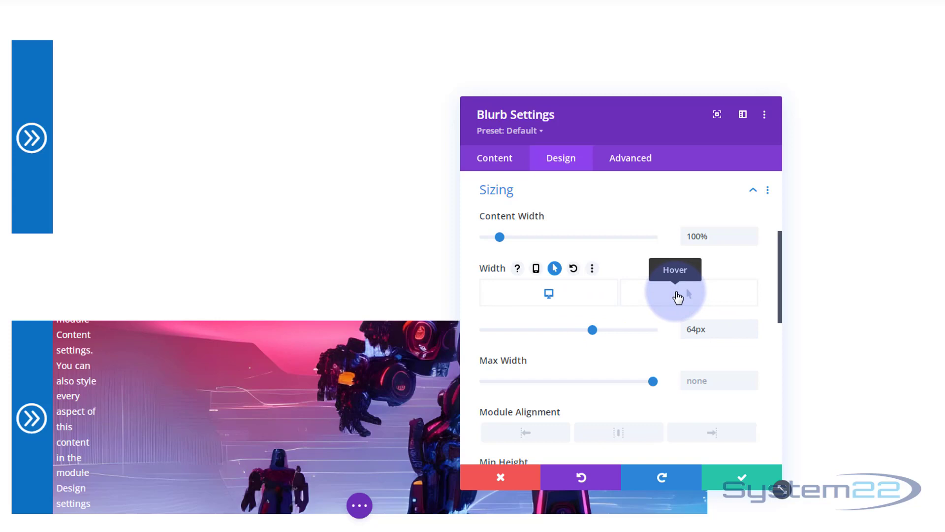
pyautogui.click(678, 297)
pyautogui.click(687, 328)
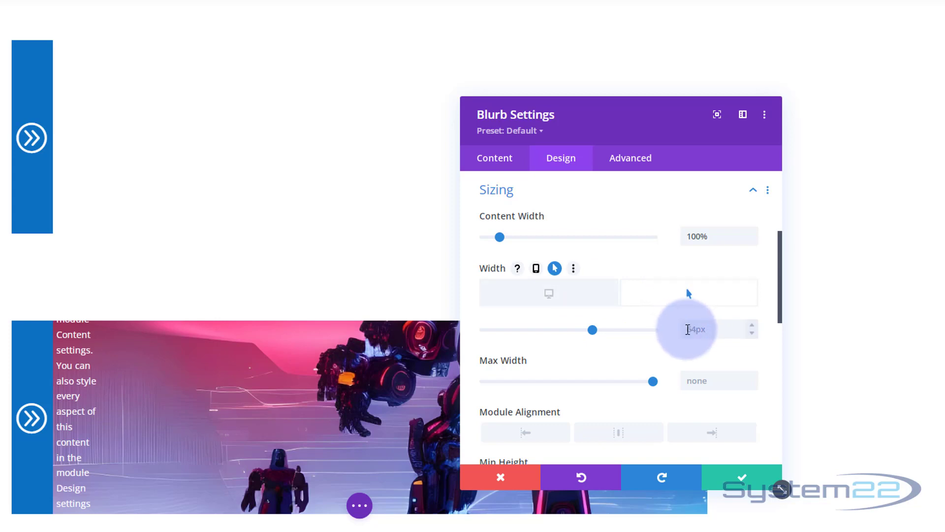
pyautogui.write('1')
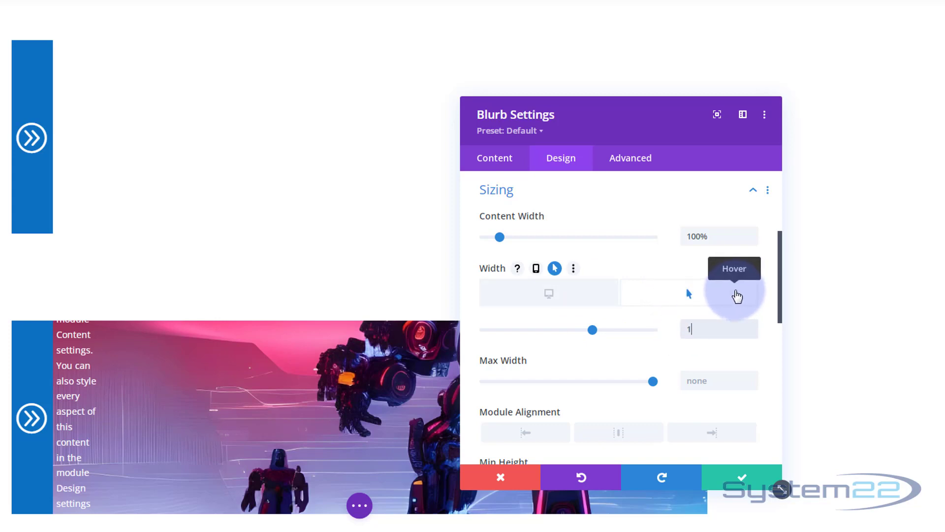
pyautogui.write('00')
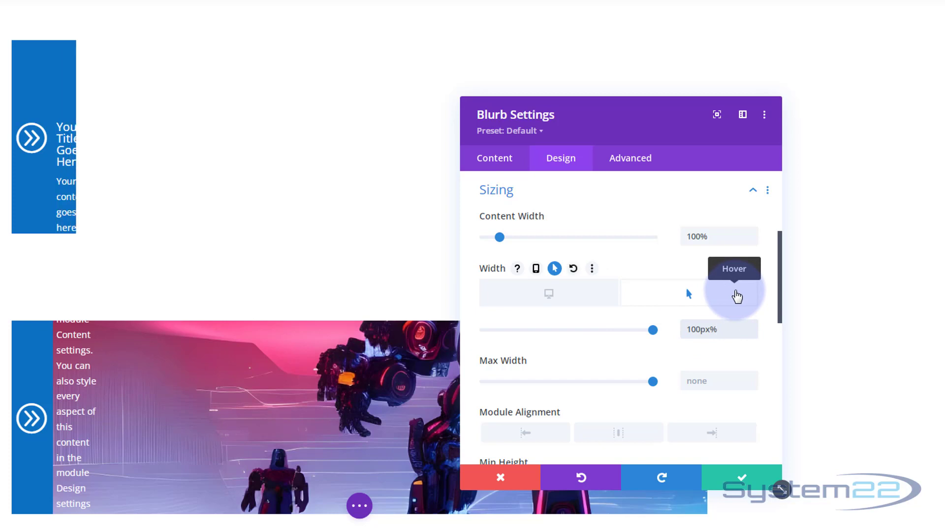
pyautogui.write('%')
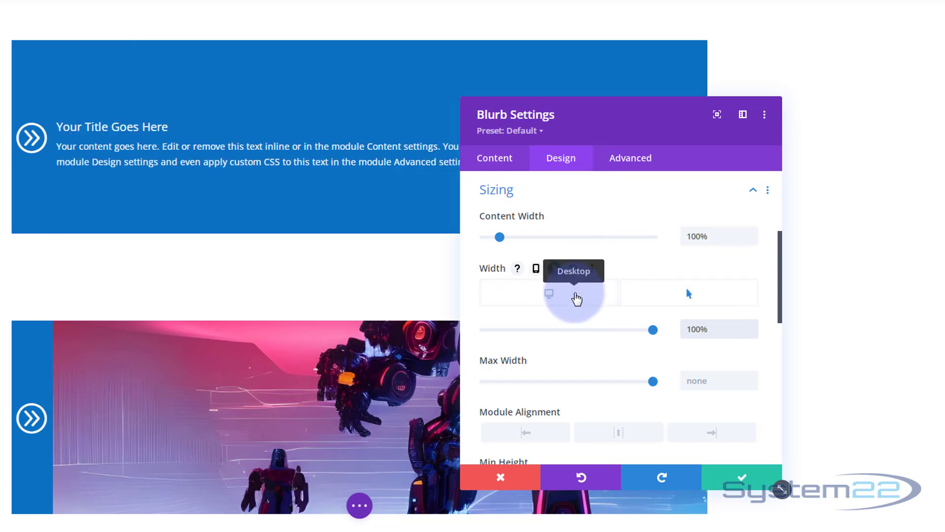
pyautogui.click(577, 298)
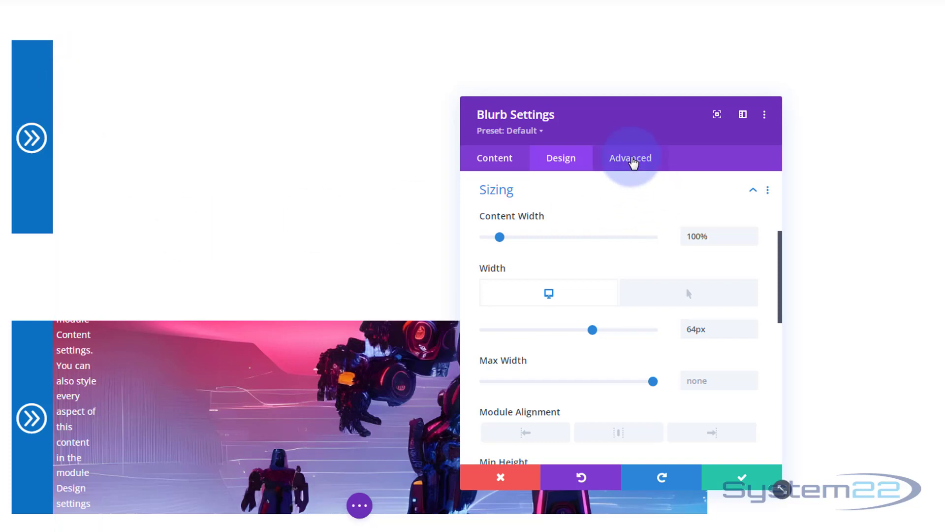
# In Advanced > Visibility, set both overflows to Hidden and save the blurb settings
pyautogui.click(633, 160)
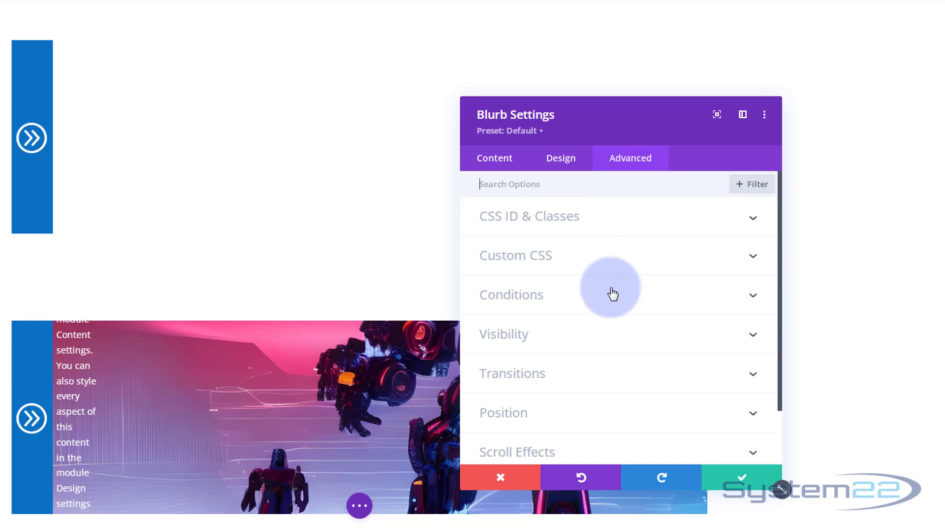
pyautogui.click(601, 340)
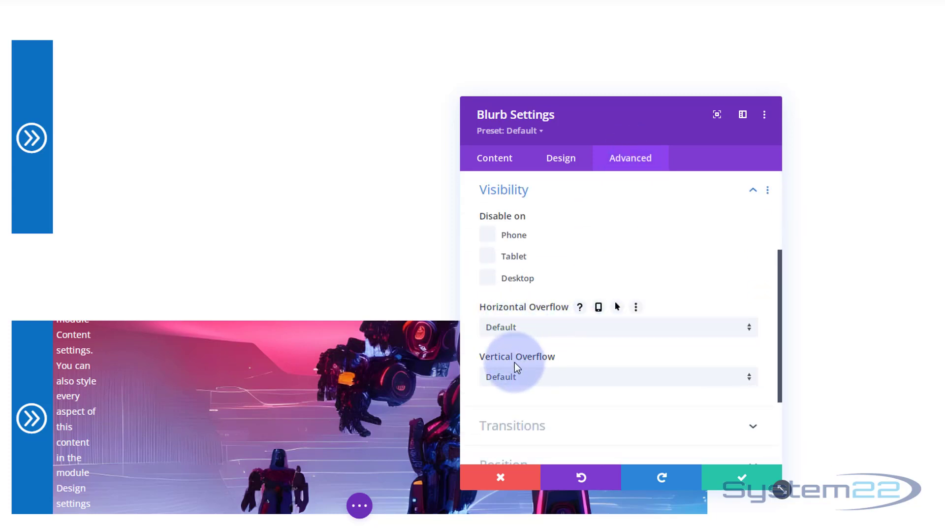
pyautogui.click(543, 328)
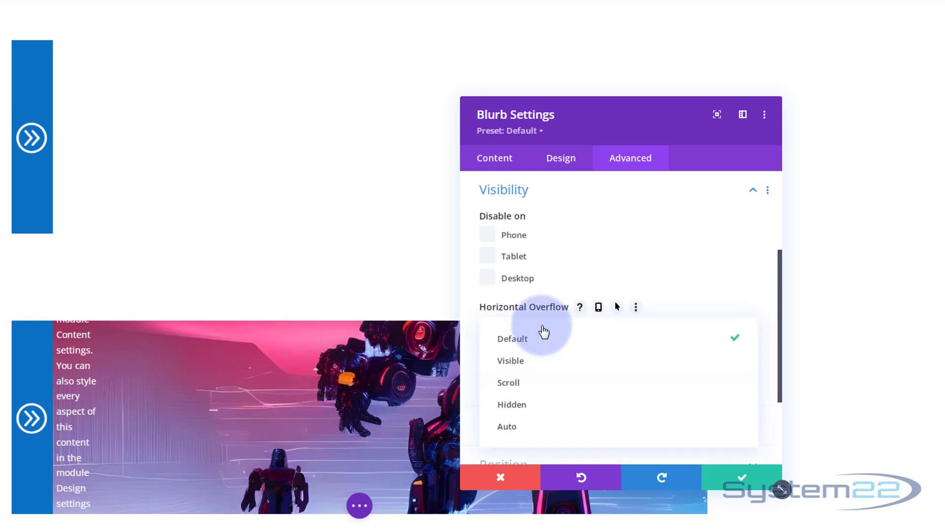
pyautogui.click(545, 406)
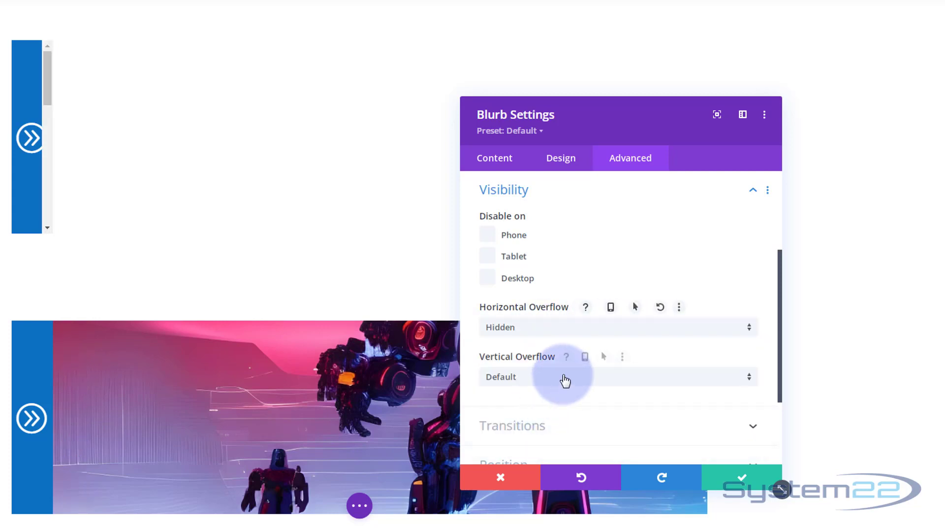
pyautogui.click(566, 381)
pyautogui.click(561, 434)
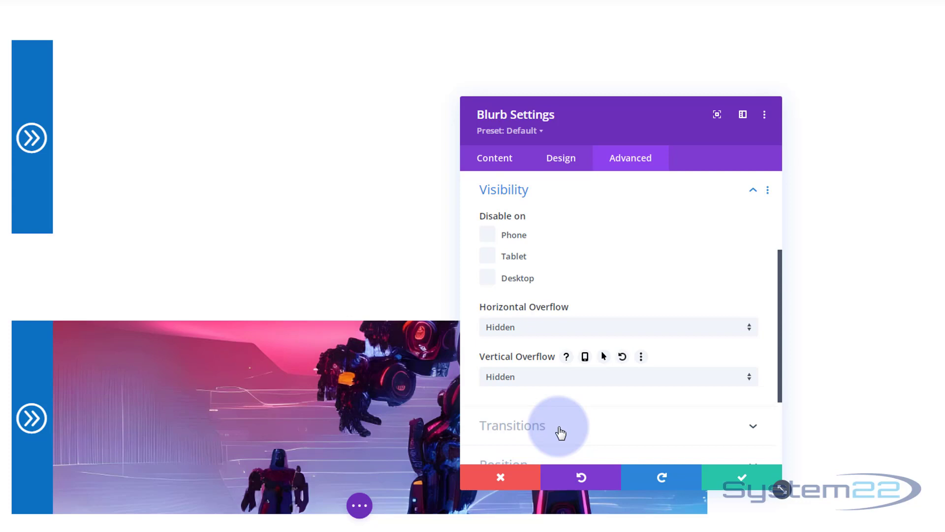
pyautogui.click(745, 480)
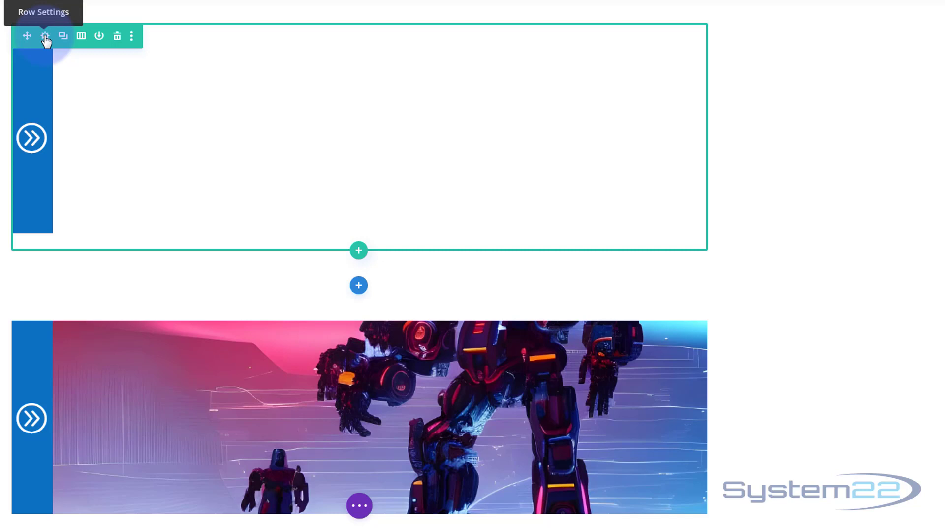
# Add the planets-and-cloaked-figure space image from the Media Library as the top row's background image
pyautogui.click(45, 36)
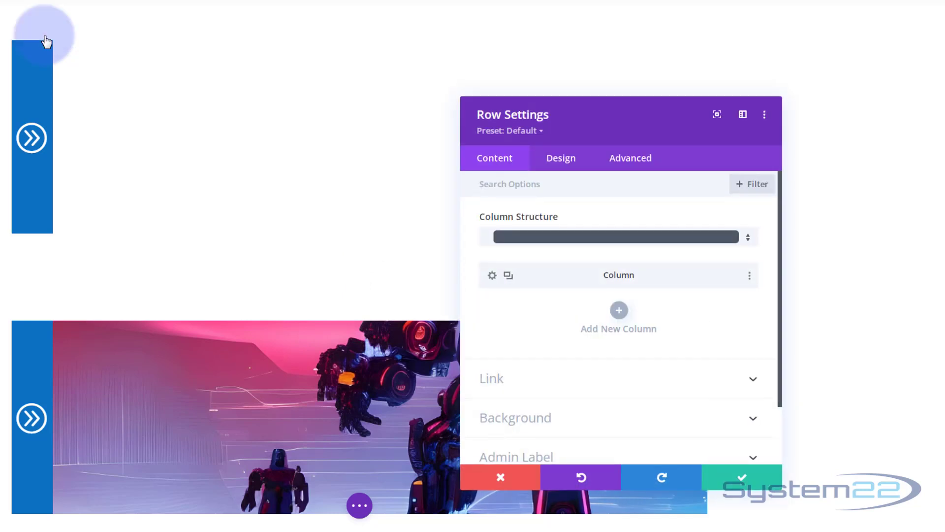
pyautogui.moveTo(527, 106); pyautogui.dragTo(418, 33)
pyautogui.scroll(-3, 424, 246)
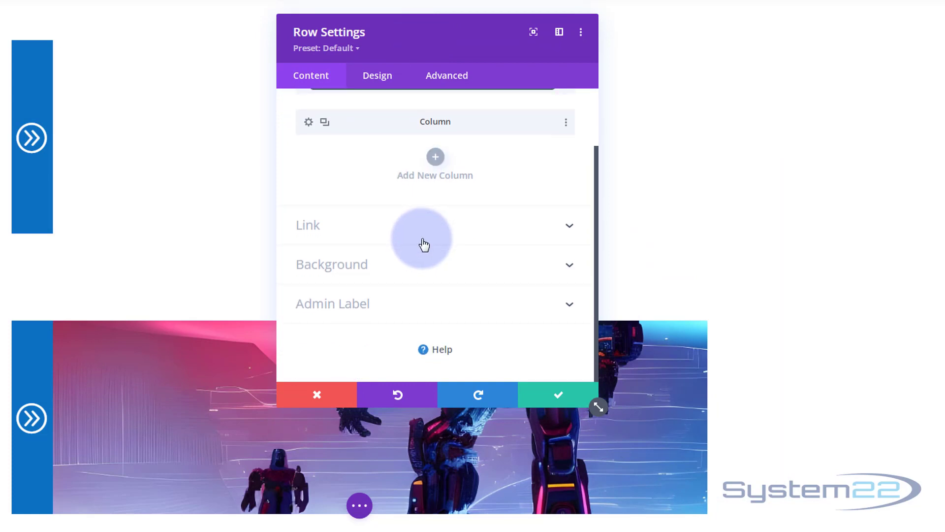
pyautogui.click(401, 265)
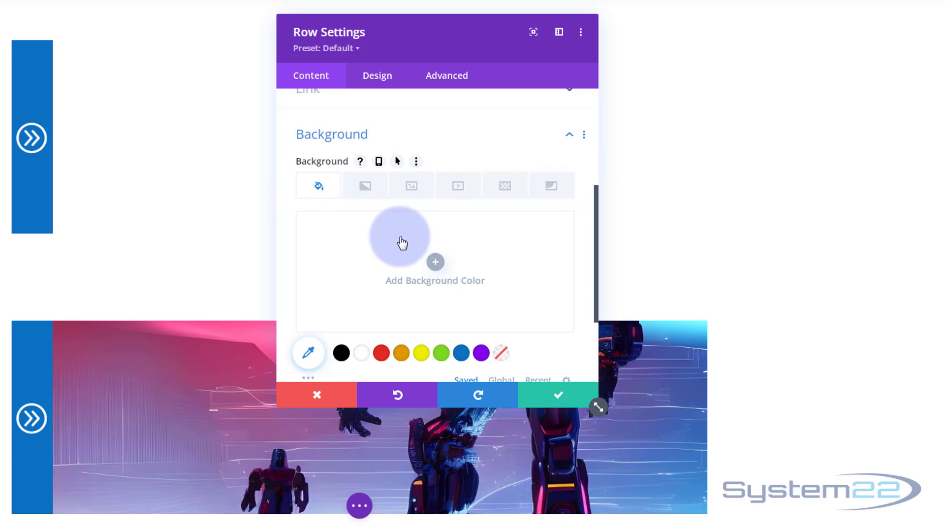
pyautogui.click(412, 186)
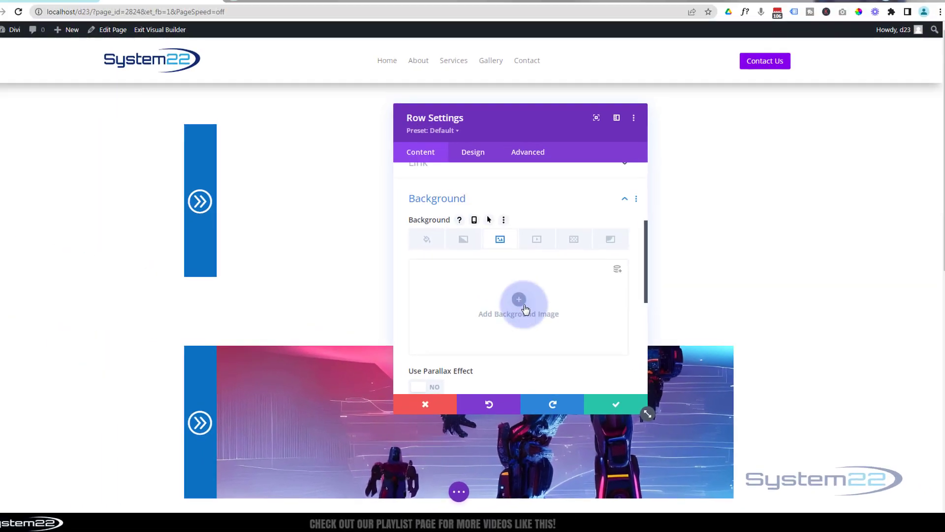
pyautogui.click(529, 305)
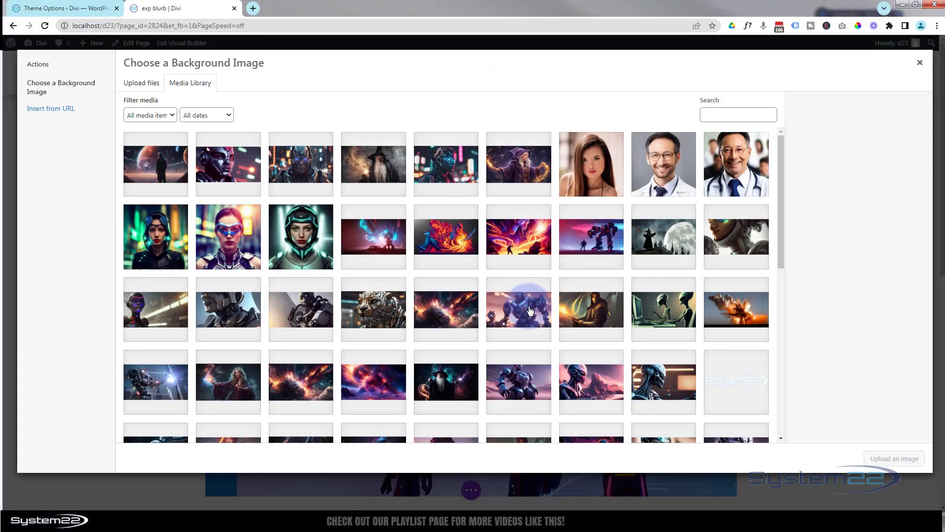
pyautogui.click(168, 189)
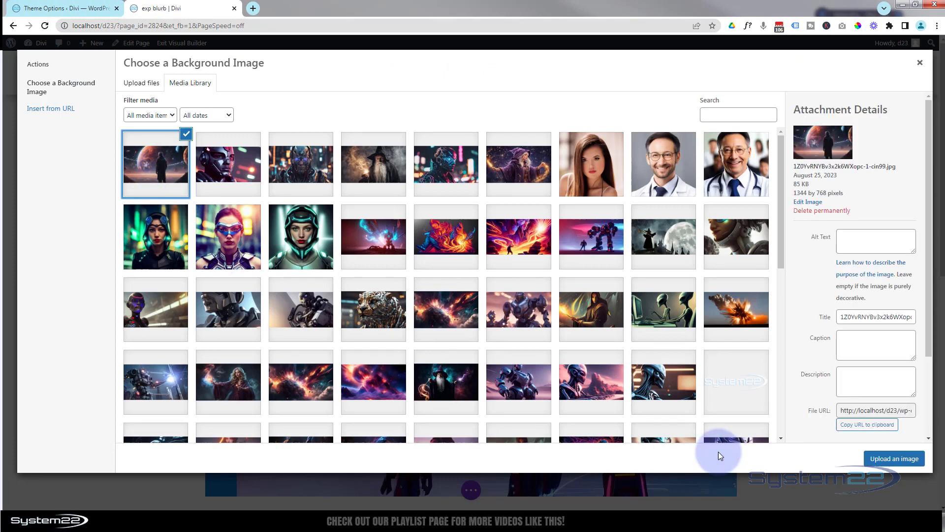
pyautogui.click(882, 458)
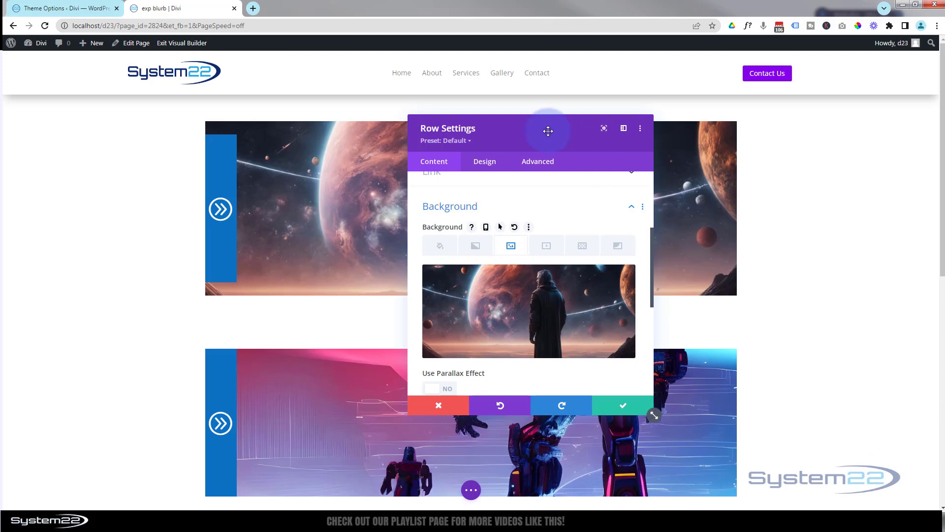
pyautogui.moveTo(549, 131); pyautogui.dragTo(776, 209)
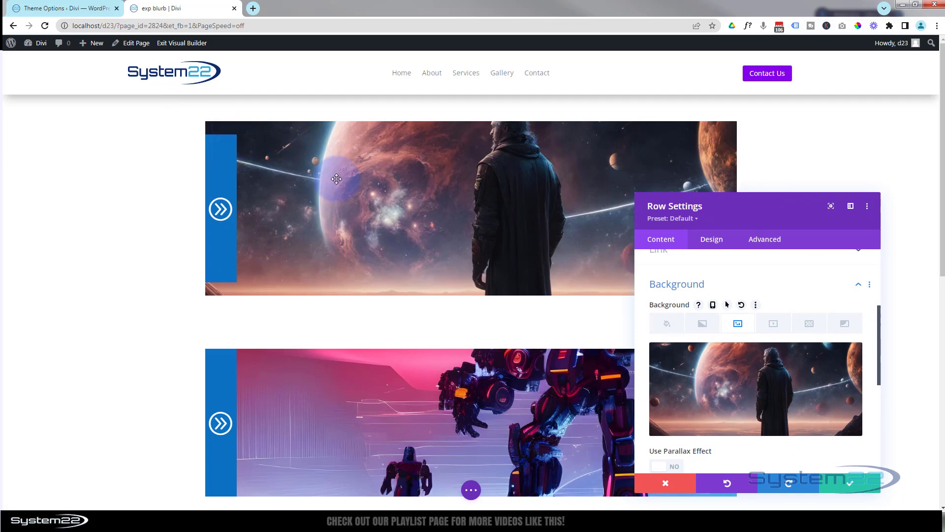
# Set the row's Padding Top to 0, link Bottom to match at 0px, and save the row
pyautogui.moveTo(741, 234); pyautogui.dragTo(517, 153)
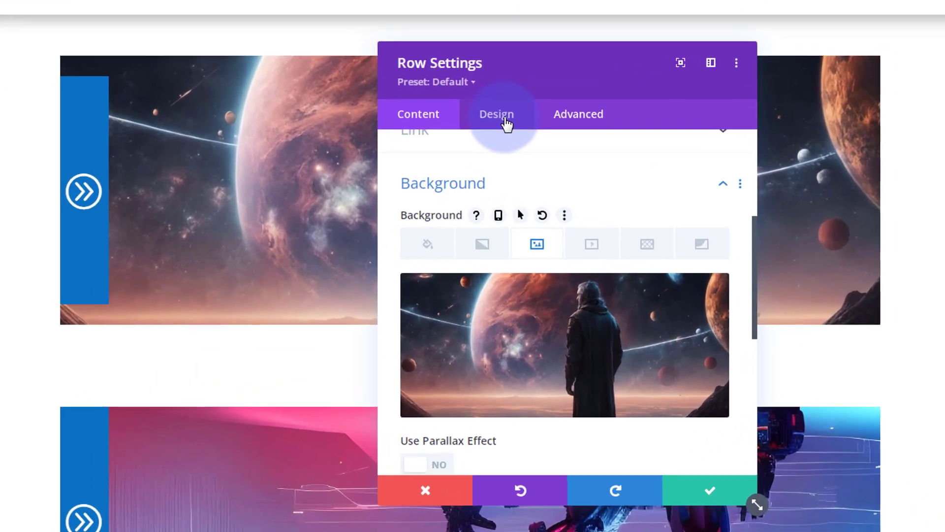
pyautogui.click(493, 160)
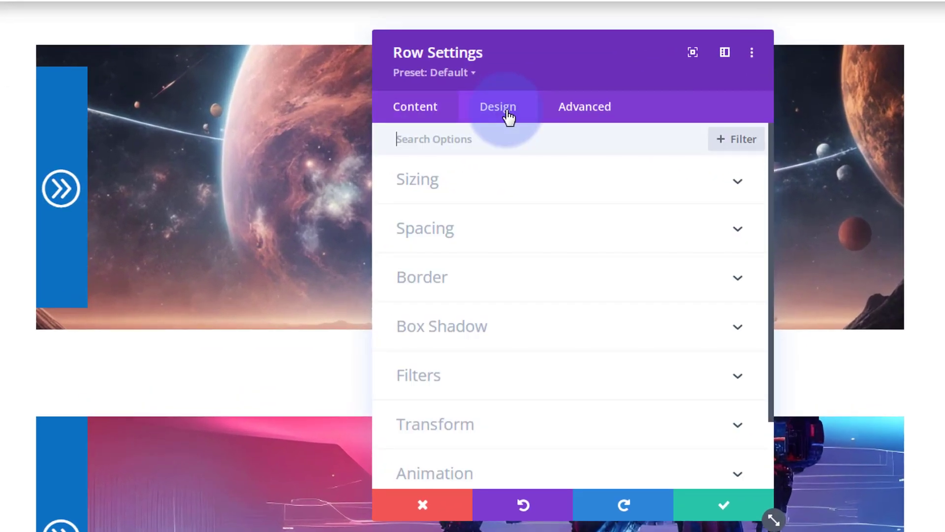
pyautogui.click(518, 230)
pyautogui.click(416, 281)
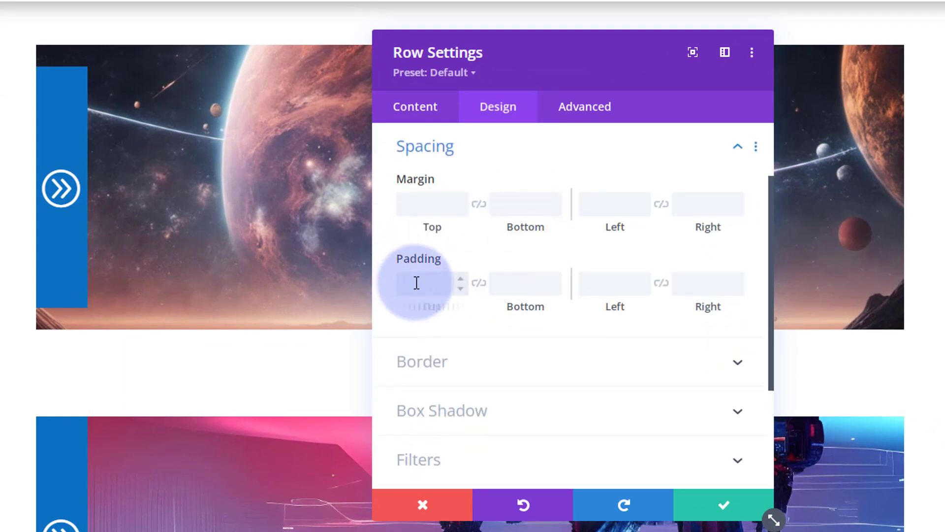
pyautogui.write('0')
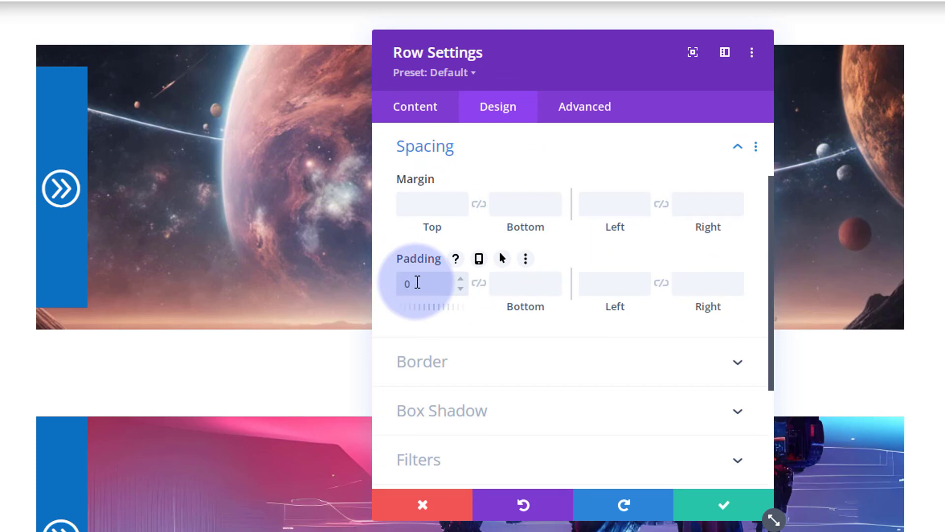
pyautogui.click(479, 284)
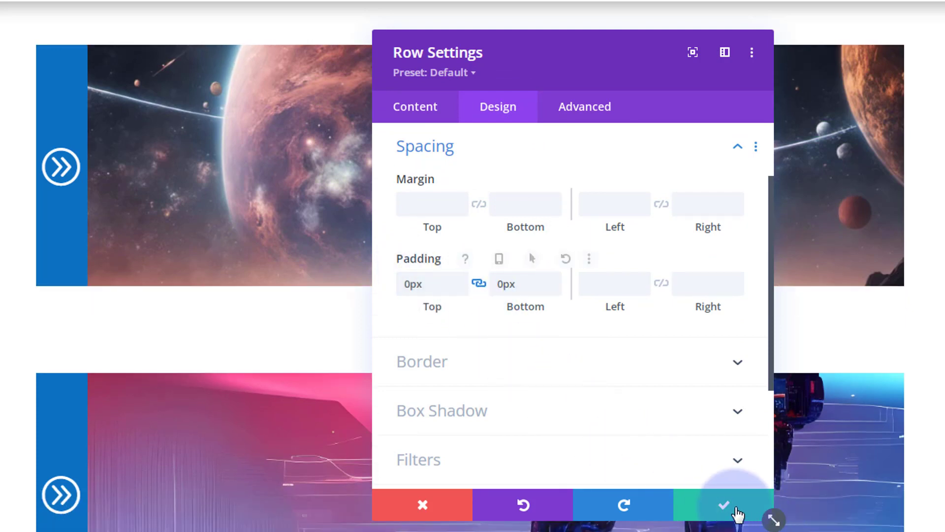
pyautogui.click(724, 505)
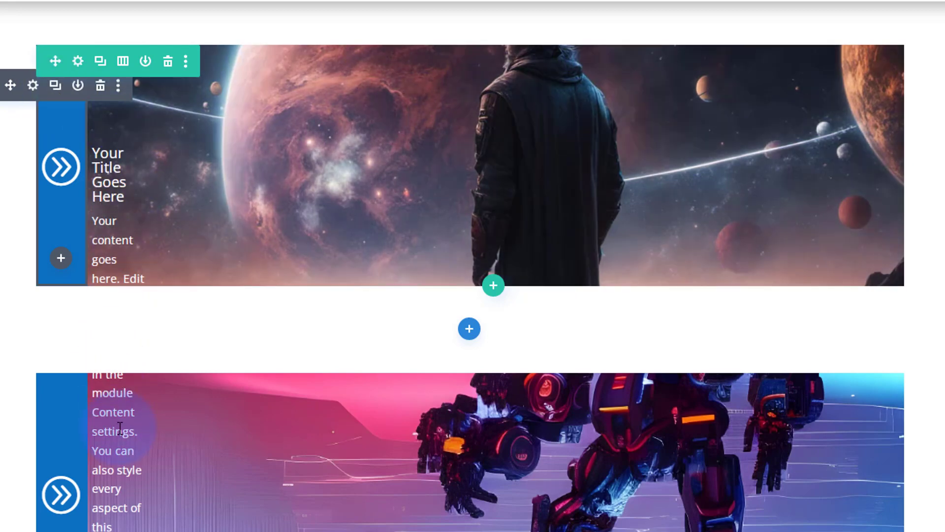
# Reopen the top blurb's settings and expand Background to show its solid blue fill
pyautogui.click(34, 86)
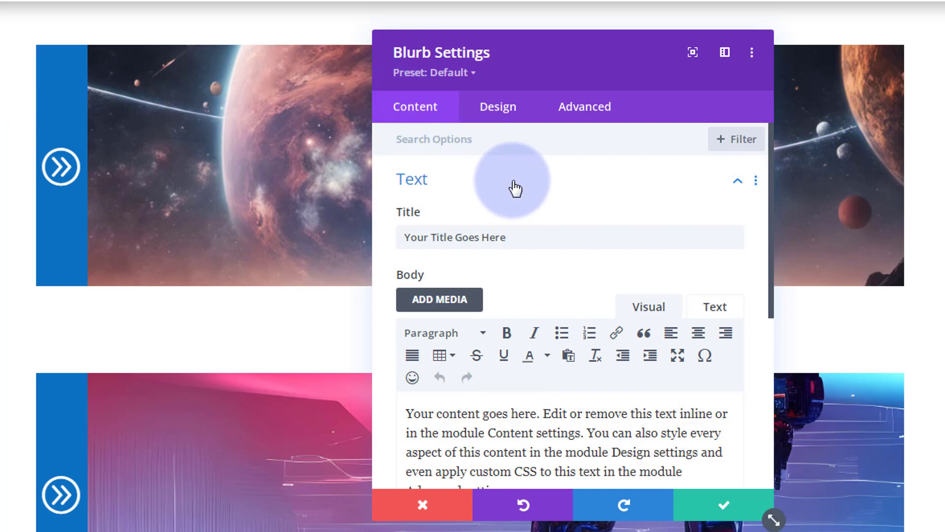
pyautogui.scroll(-3, 512, 189)
pyautogui.scroll(-3, 512, 189)
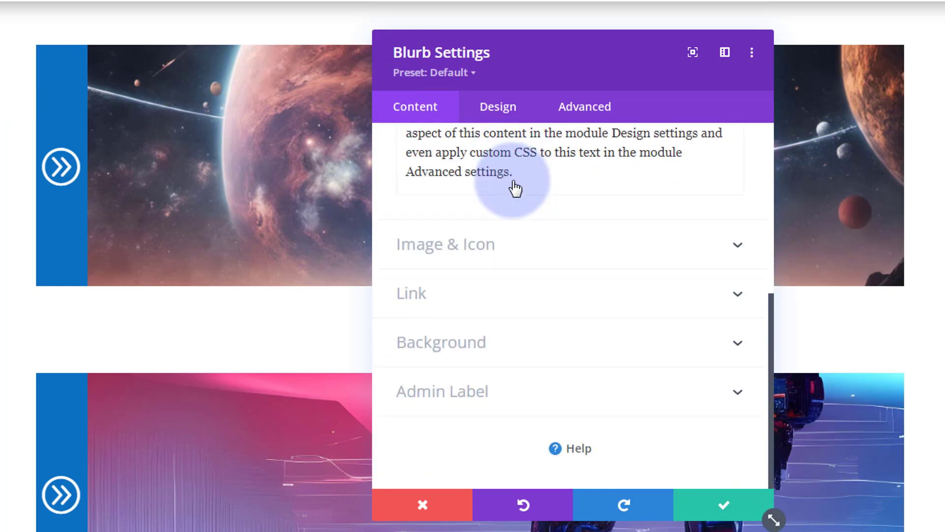
pyautogui.click(515, 347)
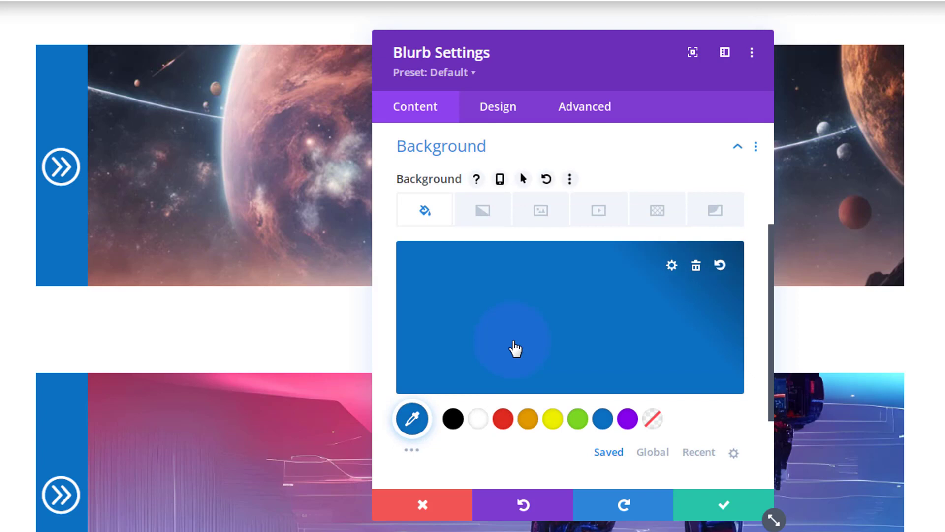
pyautogui.click(64, 224)
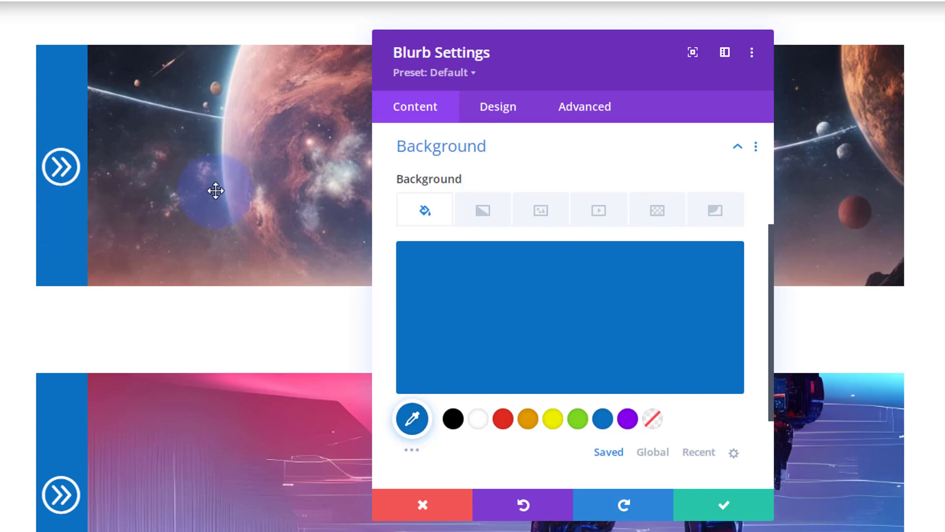
pyautogui.moveTo(437, 183)
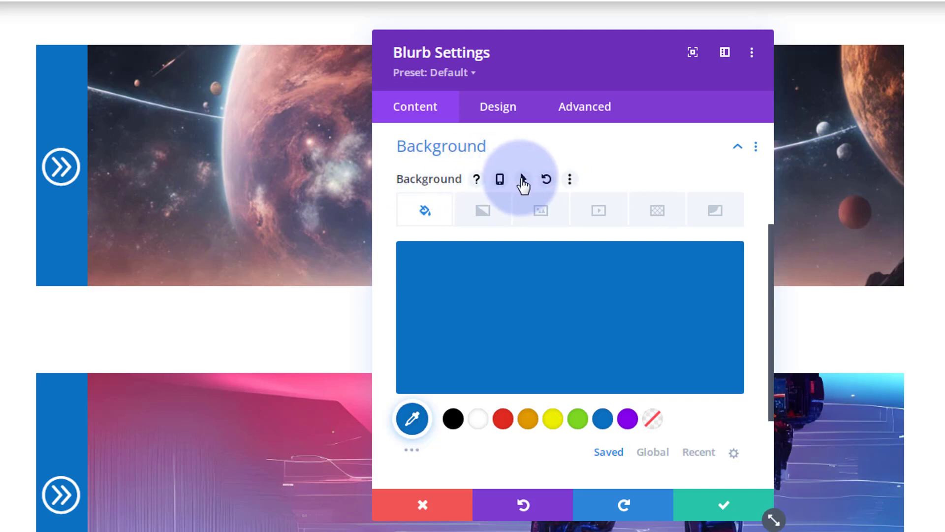
# Enable a hover background and lower its blue's alpha to about 0.63 for translucency
pyautogui.click(523, 185)
pyautogui.moveTo(586, 73); pyautogui.dragTo(616, 310)
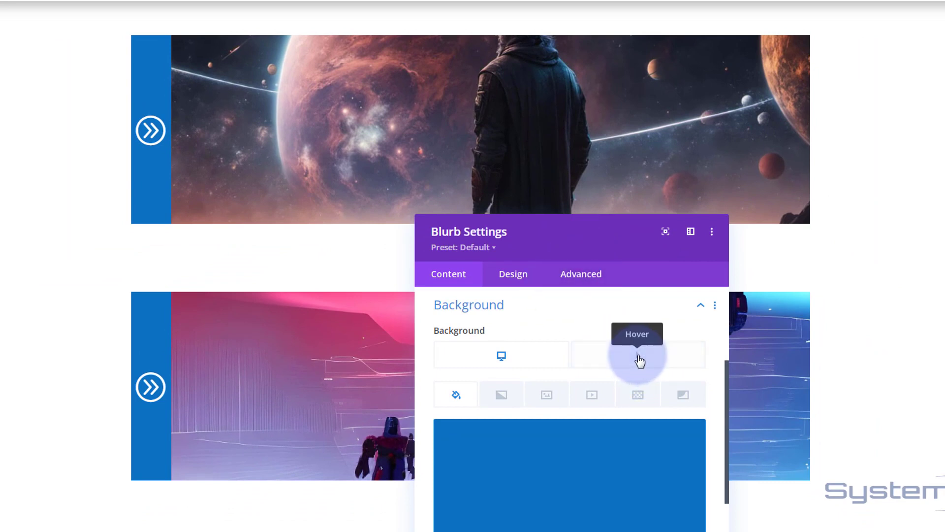
pyautogui.click(639, 358)
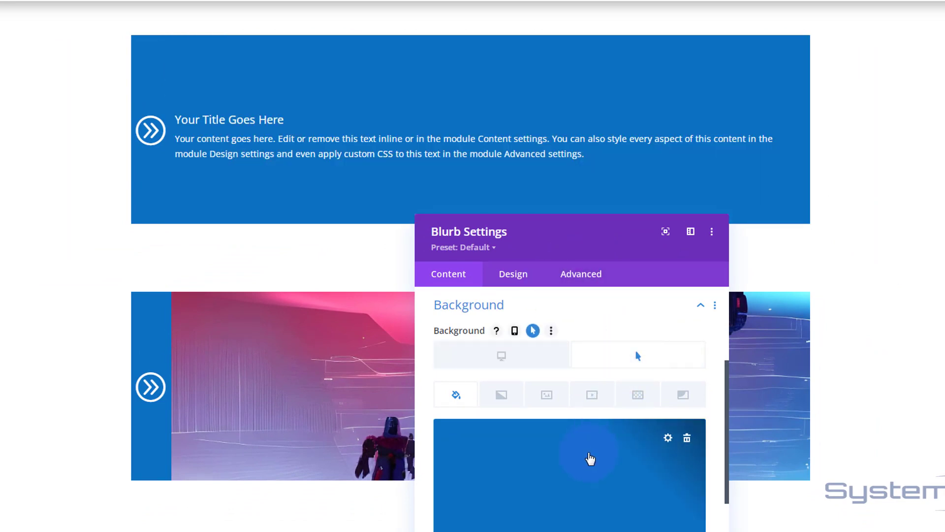
pyautogui.click(591, 457)
pyautogui.moveTo(640, 238); pyautogui.dragTo(629, 206)
pyautogui.click(658, 448)
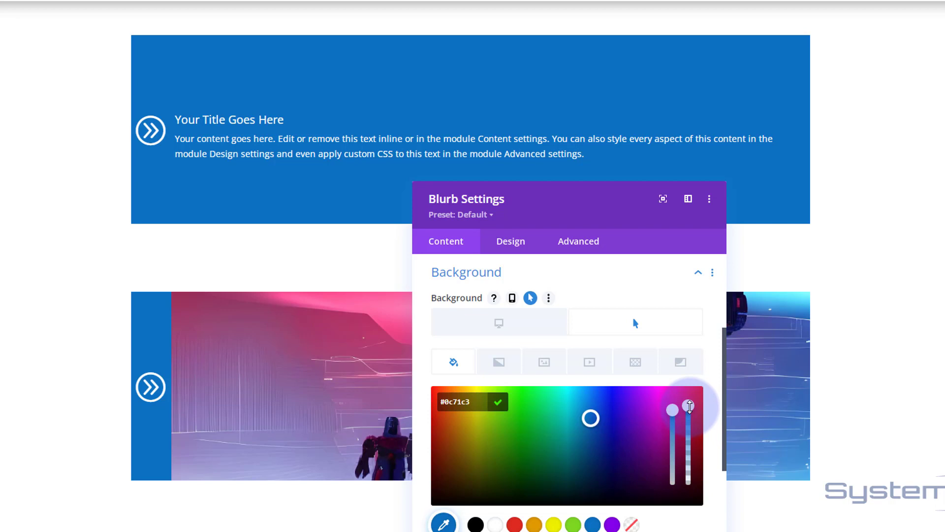
pyautogui.moveTo(692, 418); pyautogui.dragTo(692, 443)
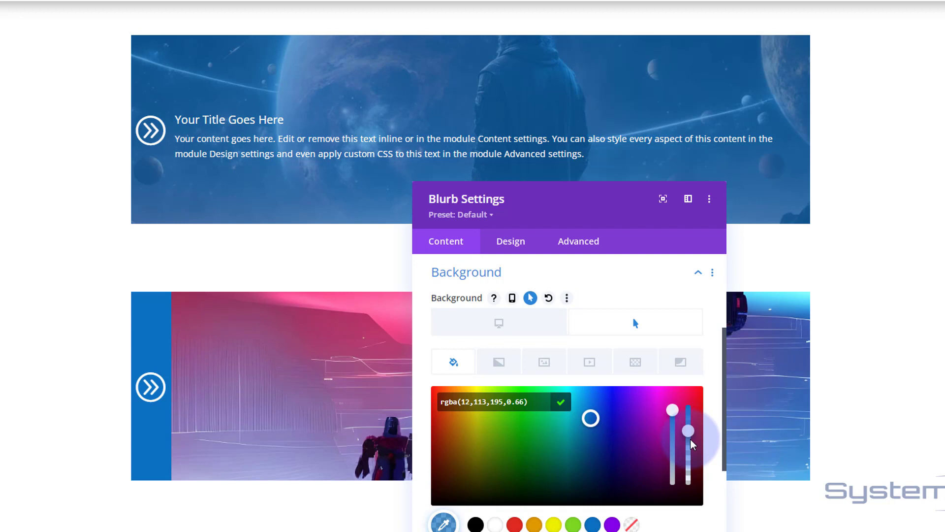
pyautogui.moveTo(693, 443); pyautogui.dragTo(693, 446)
# Compare the hover and normal backgrounds, ending on the solid blue normal state
pyautogui.moveTo(583, 213); pyautogui.dragTo(598, 109)
pyautogui.click(515, 218)
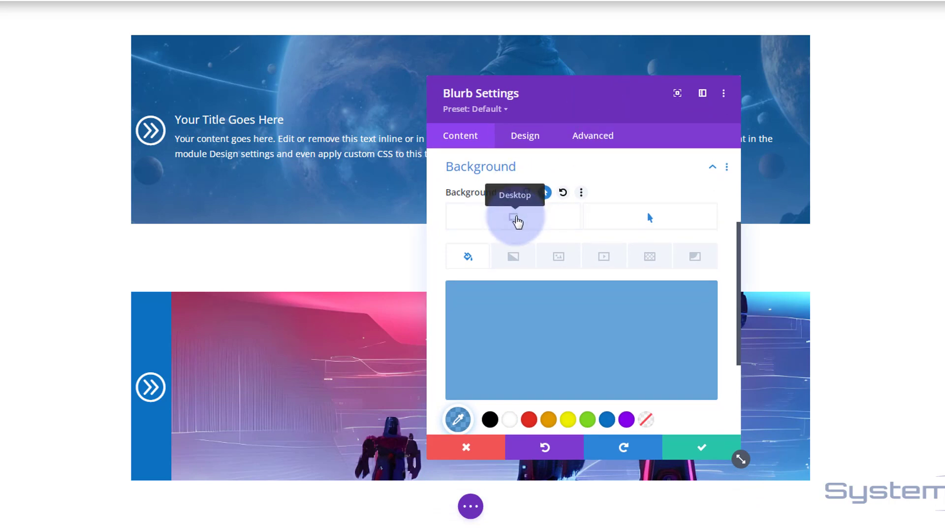
pyautogui.click(515, 218)
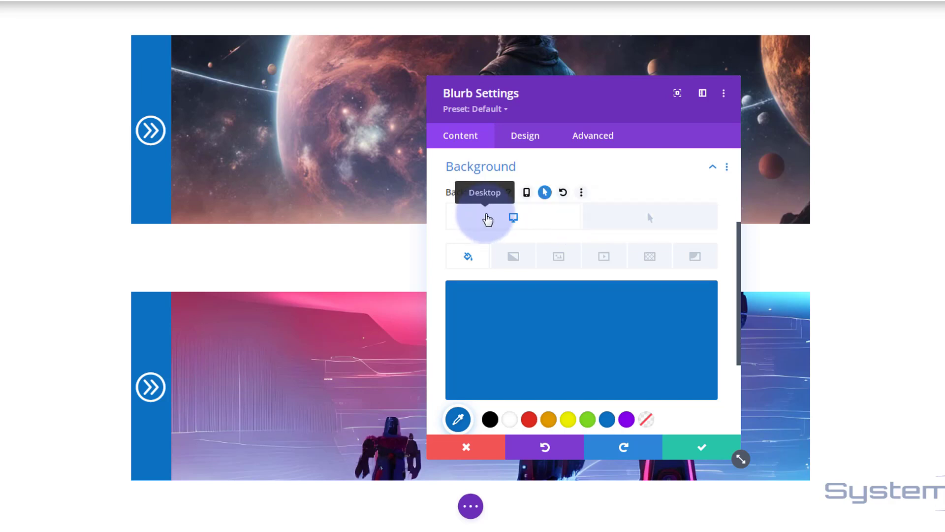
pyautogui.click(638, 227)
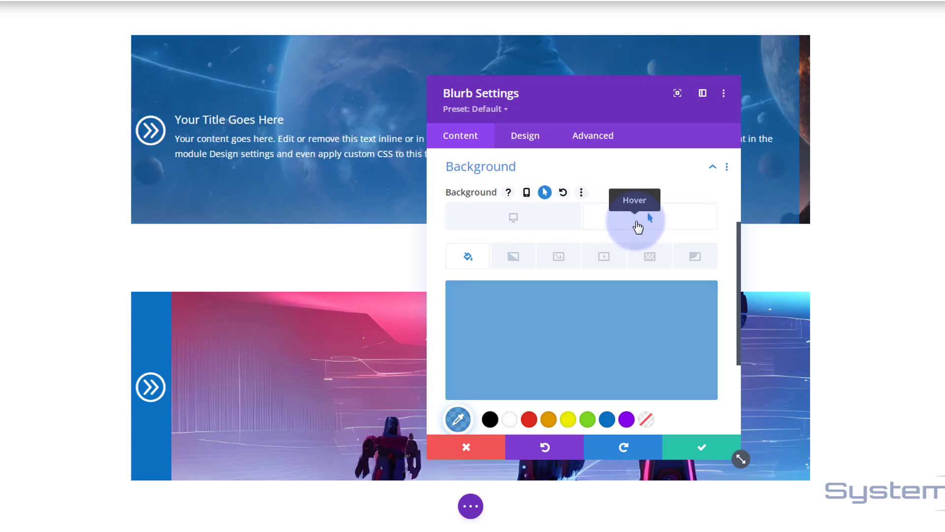
pyautogui.click(524, 220)
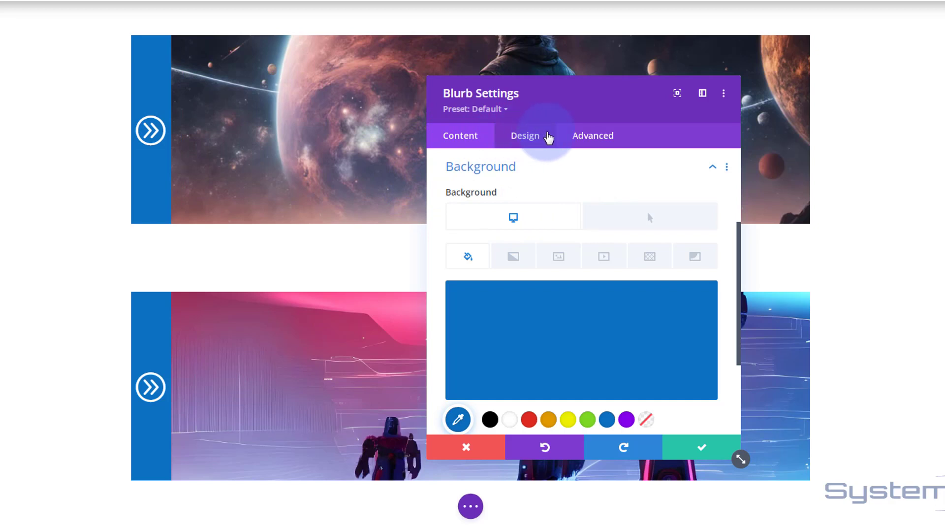
# In the blurb's Transitions, keep a 750ms duration and set the speed curve to Ease-In-Out
pyautogui.click(602, 141)
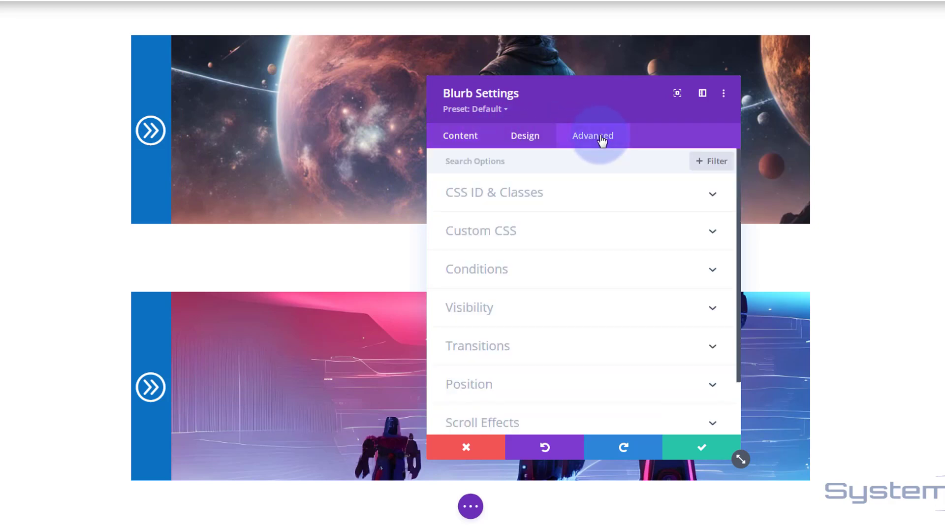
pyautogui.click(577, 351)
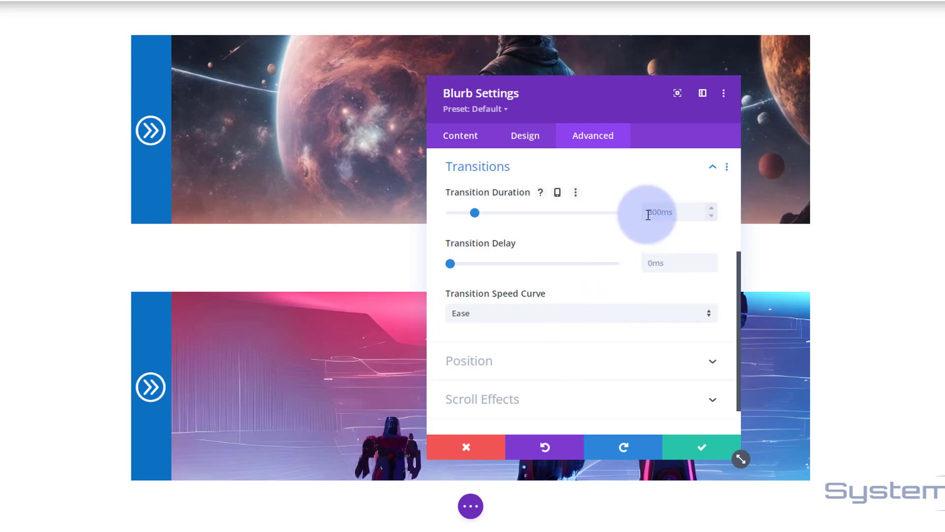
pyautogui.click(648, 213)
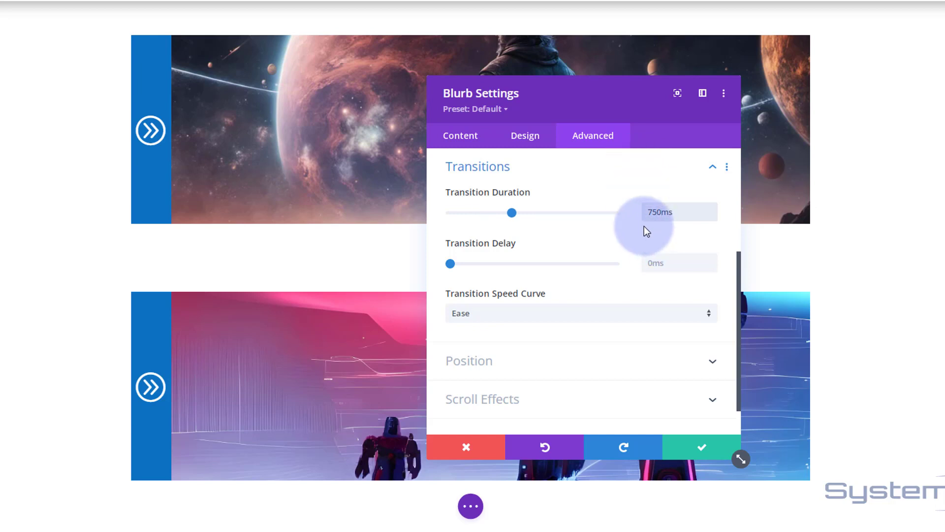
pyautogui.click(712, 208)
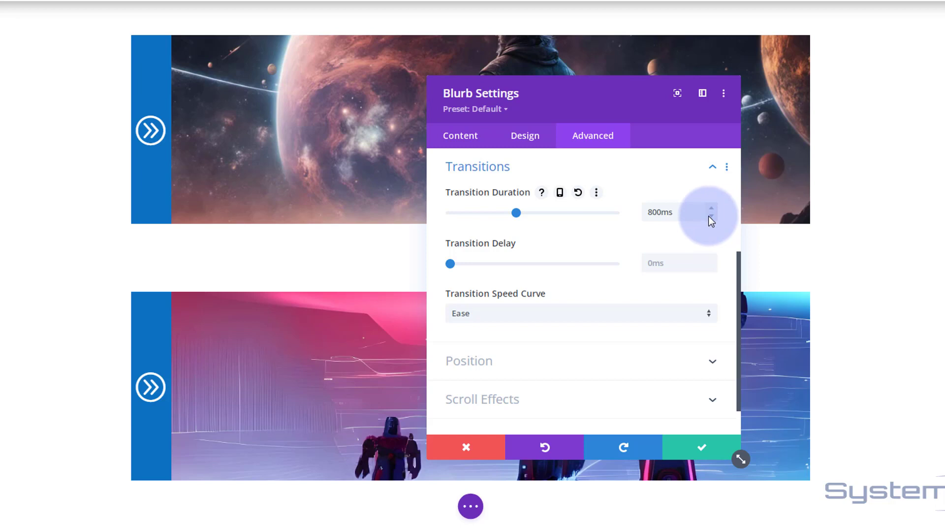
pyautogui.click(710, 216)
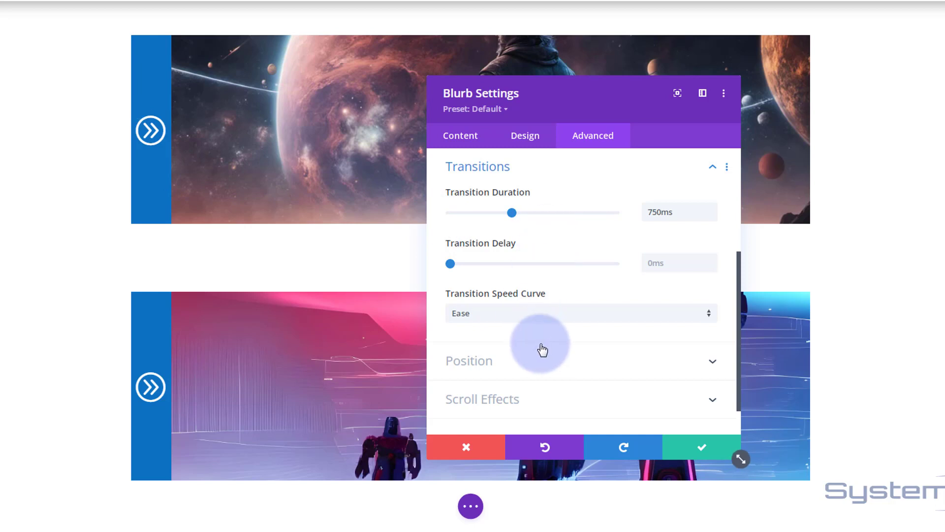
pyautogui.click(529, 318)
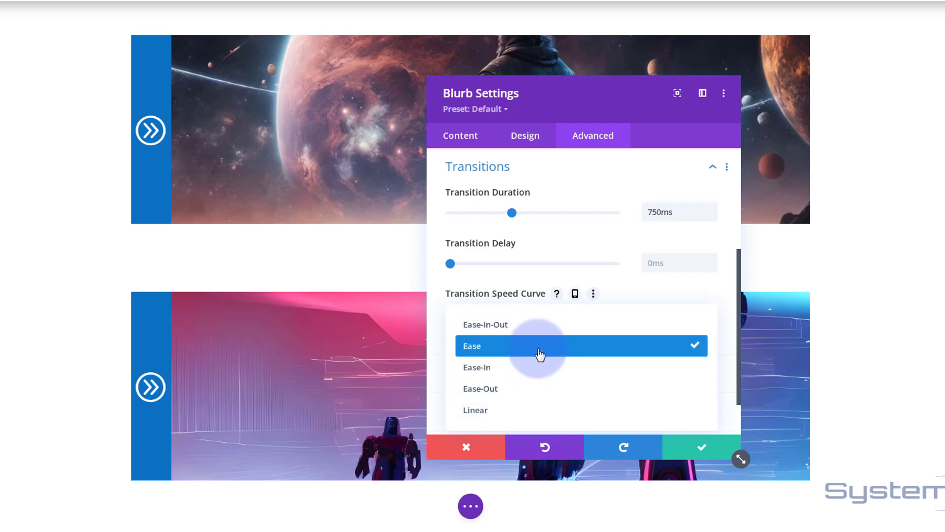
pyautogui.click(496, 328)
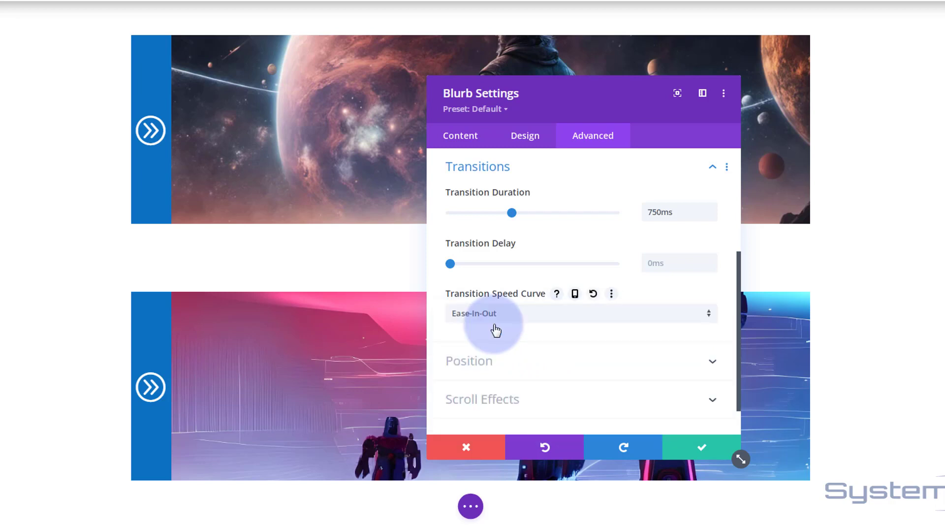
pyautogui.moveTo(561, 111); pyautogui.dragTo(727, 44)
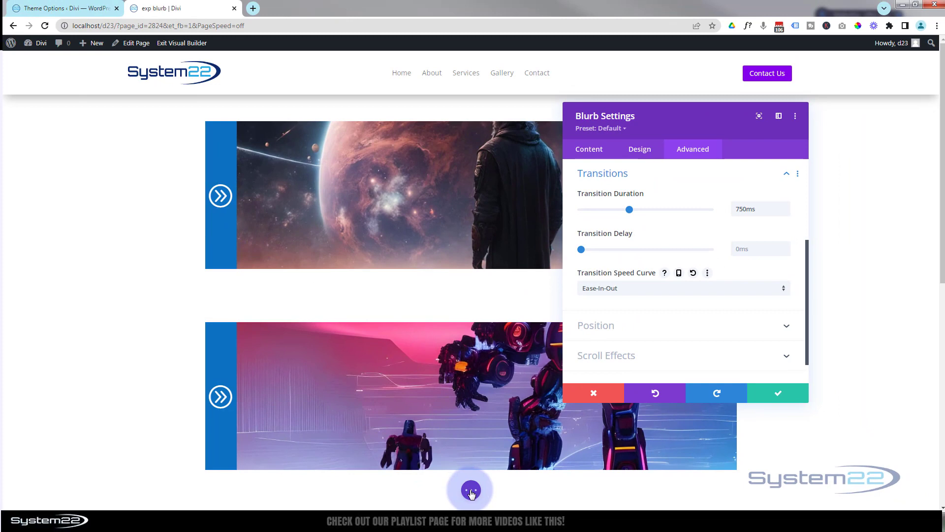
# Switch the builder preview from tablet to phone width
pyautogui.click(471, 491)
pyautogui.click(101, 491)
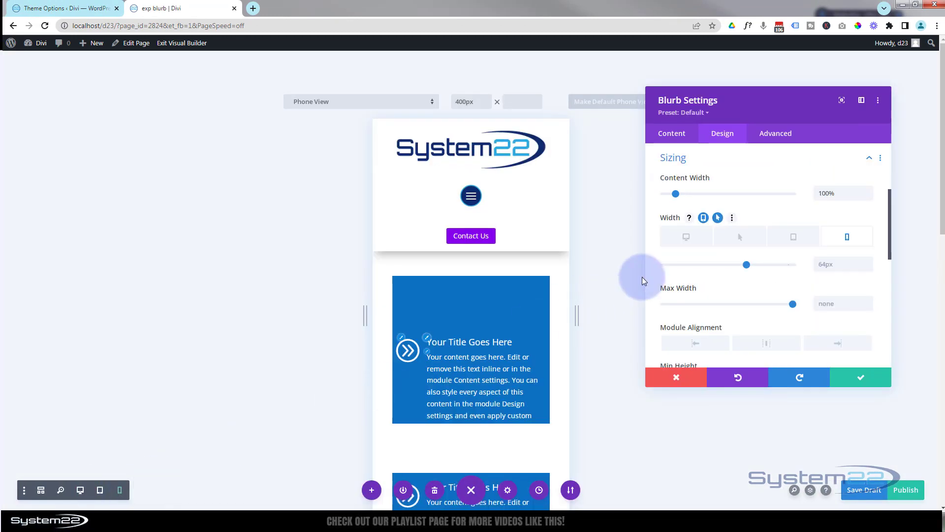
pyautogui.click(819, 265)
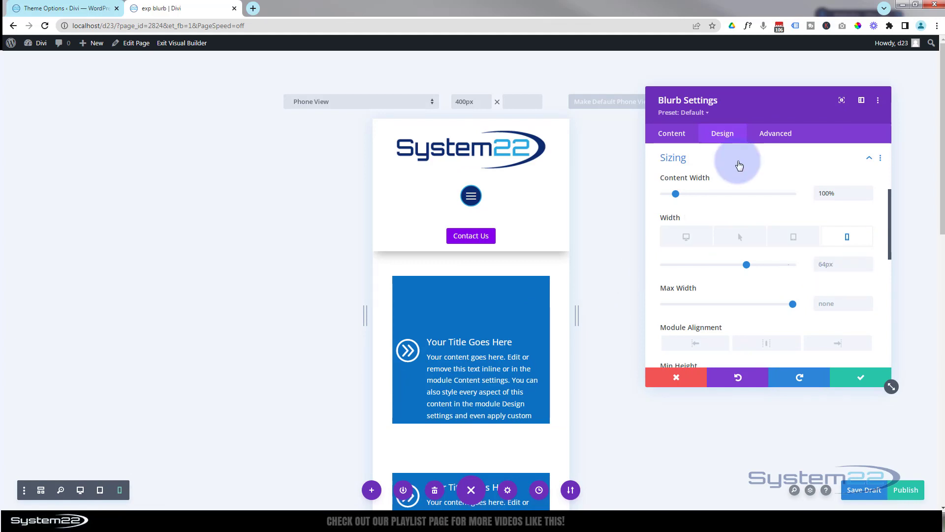
pyautogui.click(740, 166)
# Enable responsive padding, set the blurb's phone Padding Top to 25px, and save
pyautogui.click(726, 185)
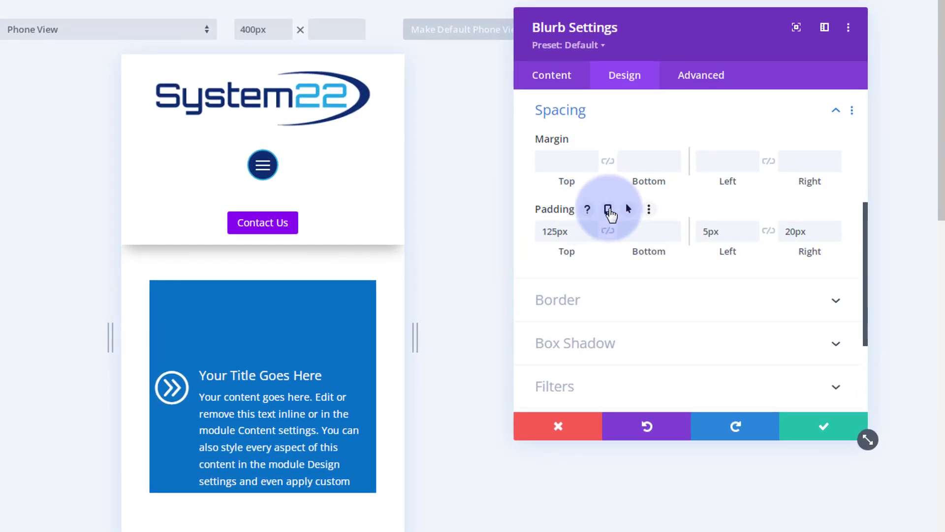
pyautogui.click(609, 211)
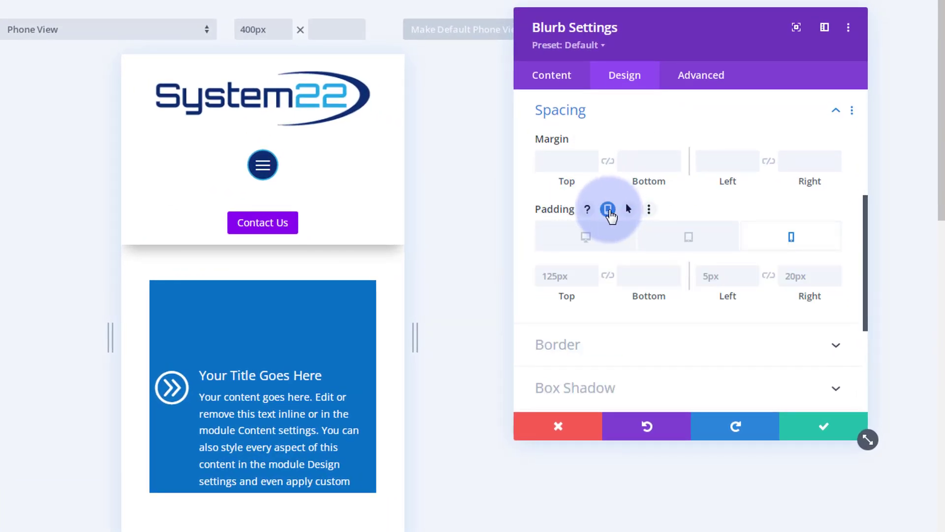
pyautogui.click(549, 276)
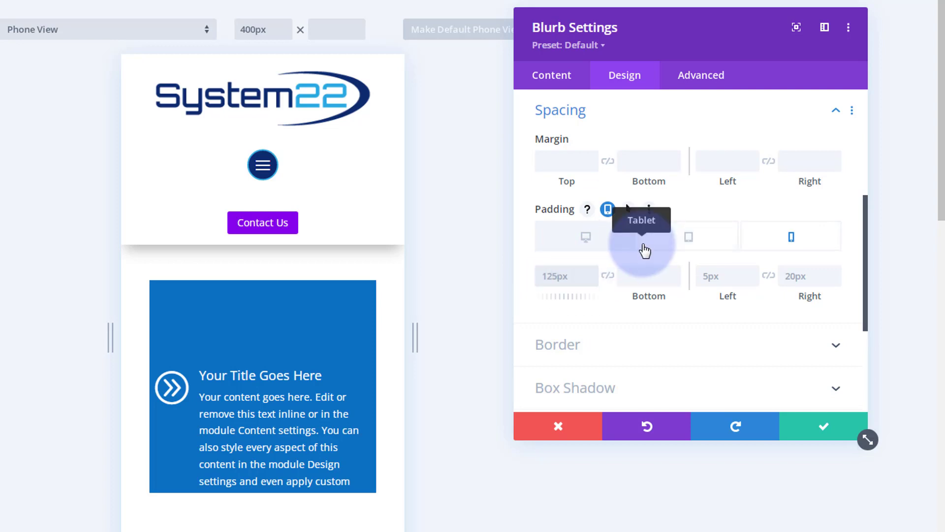
pyautogui.write('px')
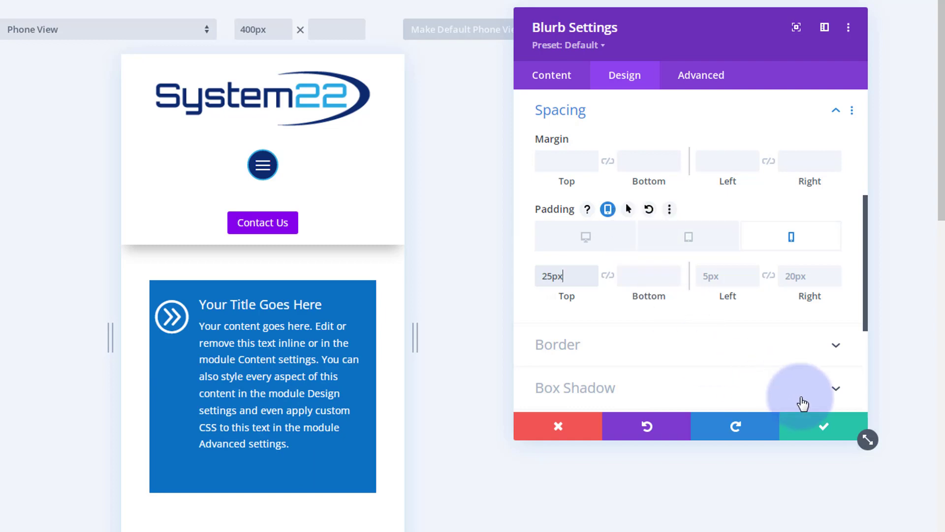
pyautogui.click(823, 430)
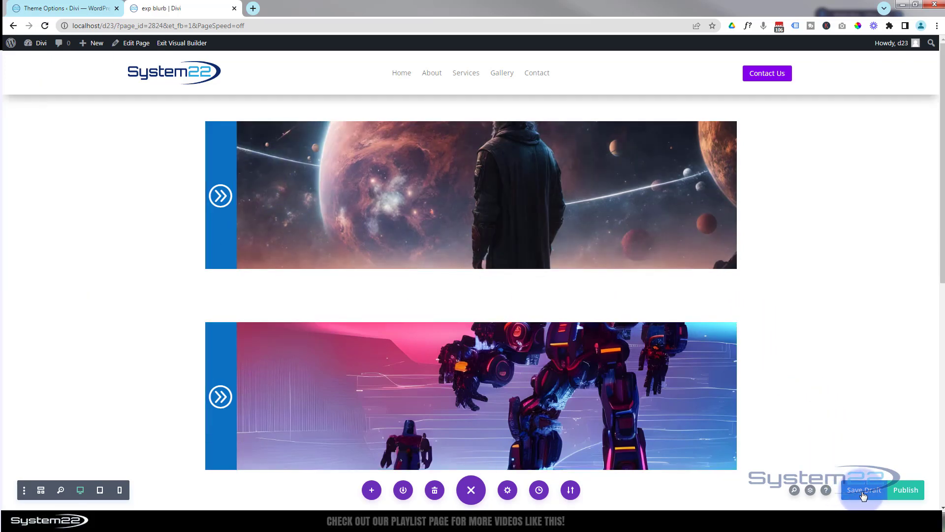
# Save the page as a draft and hover the blurbs on the live page to test expansion
pyautogui.click(186, 44)
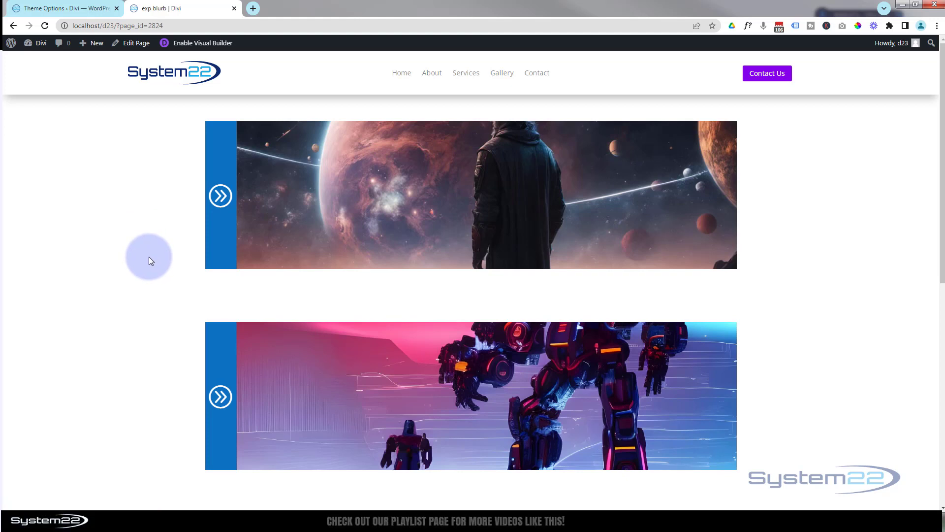
pyautogui.moveTo(221, 241)
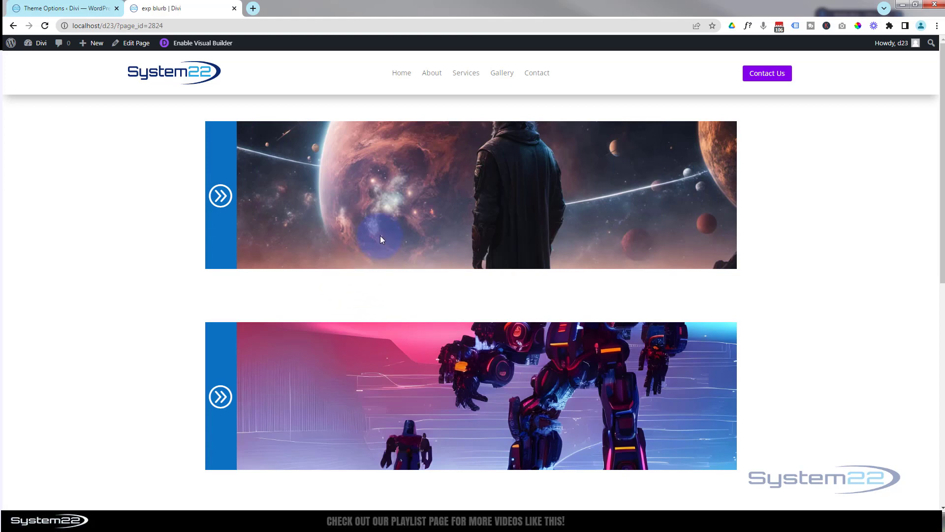
pyautogui.moveTo(218, 224)
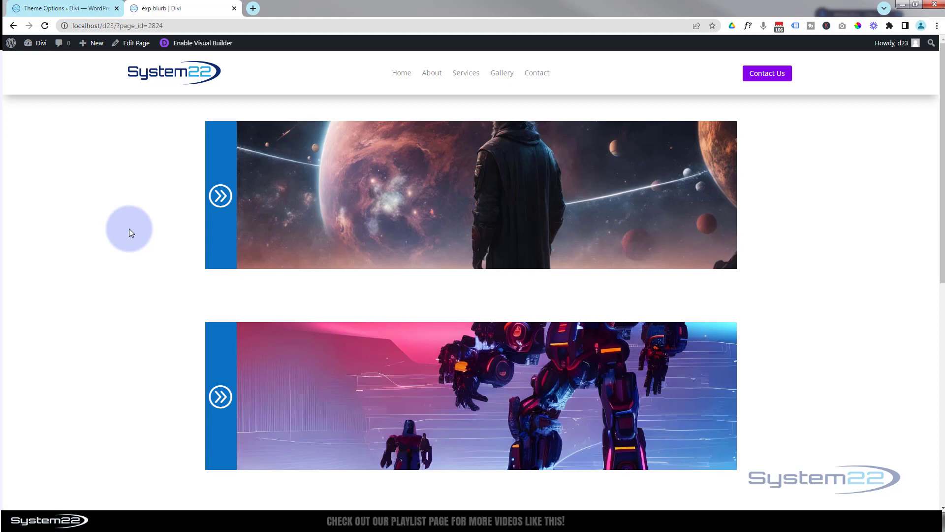
pyautogui.hotkey('ctrl', 'shift', 'i')
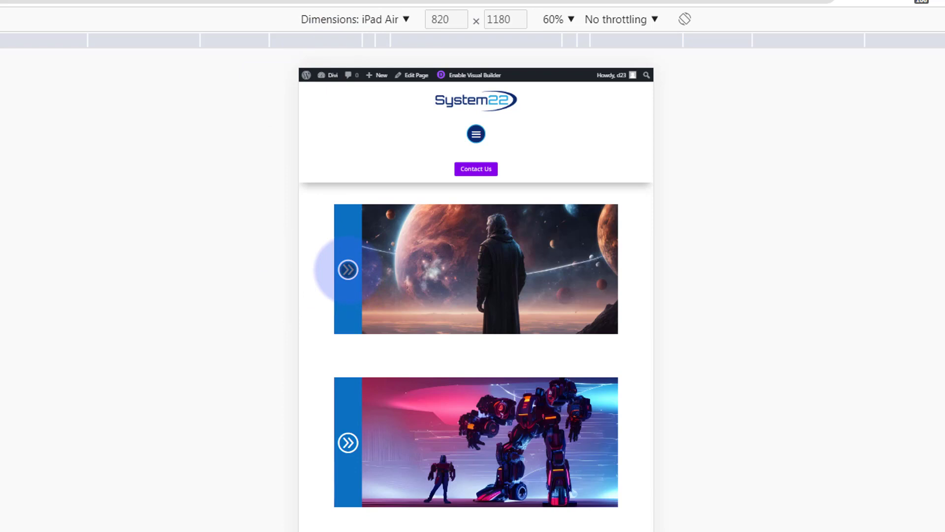
pyautogui.click(348, 270)
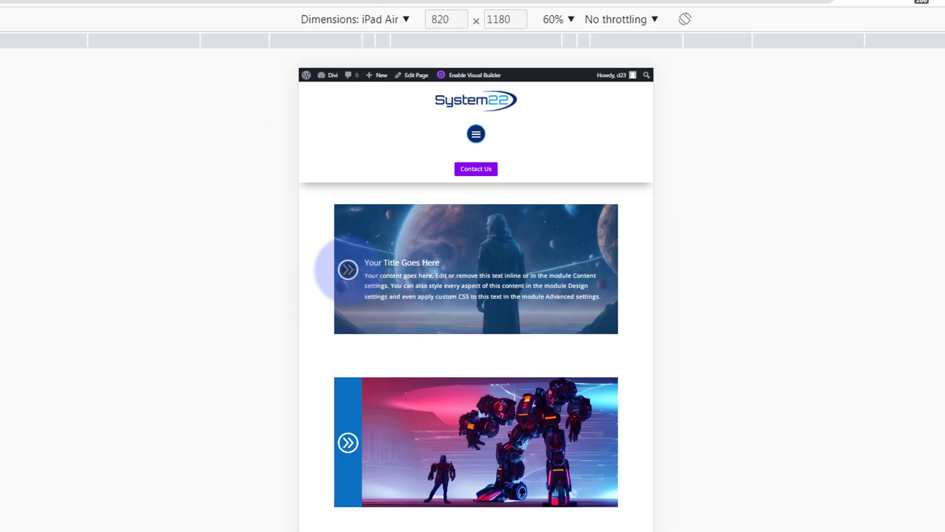
pyautogui.click(375, 354)
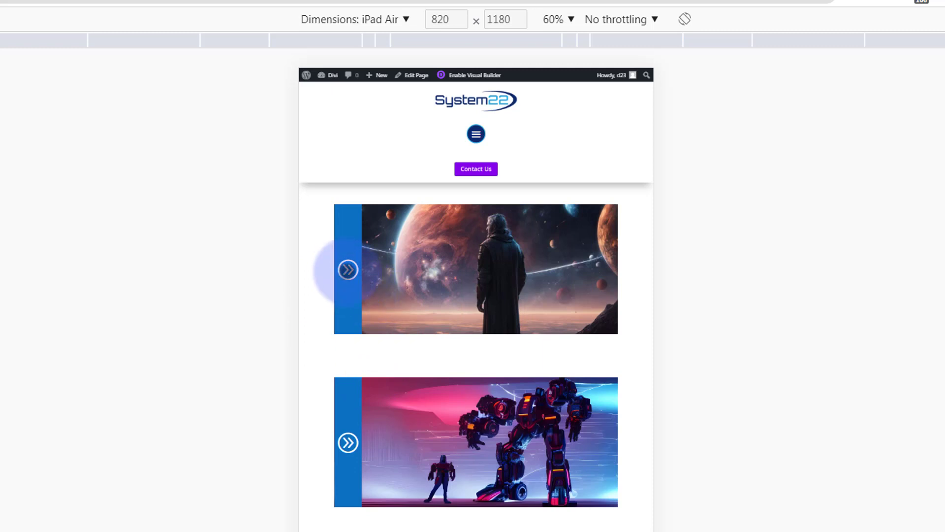
pyautogui.click(347, 269)
pyautogui.click(382, 354)
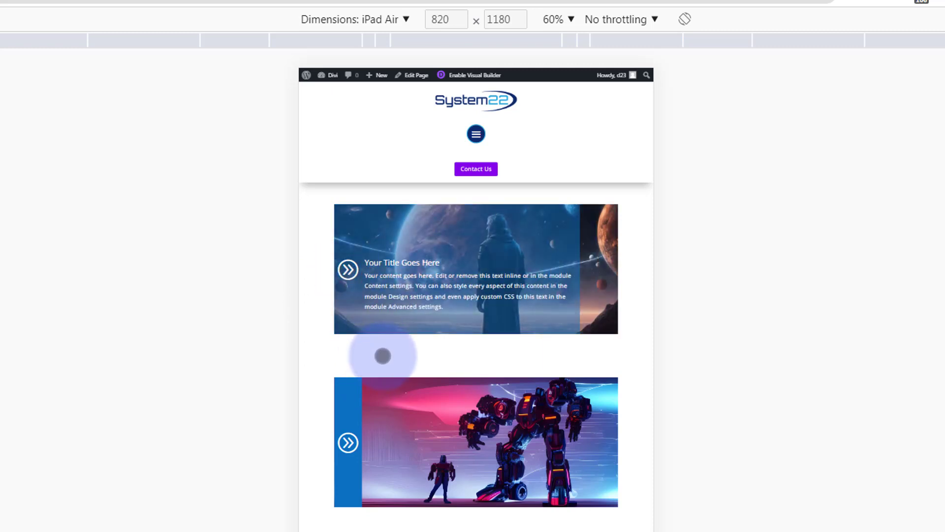
pyautogui.click(348, 442)
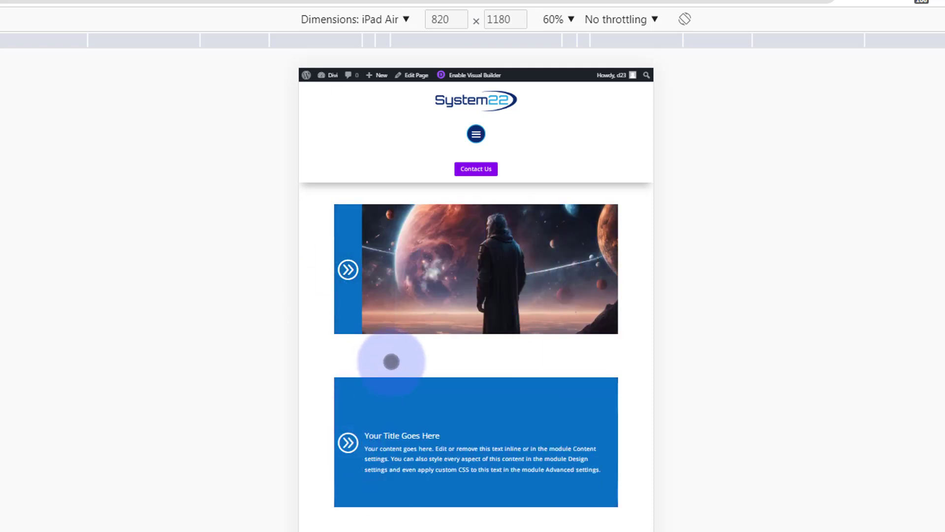
pyautogui.click(391, 361)
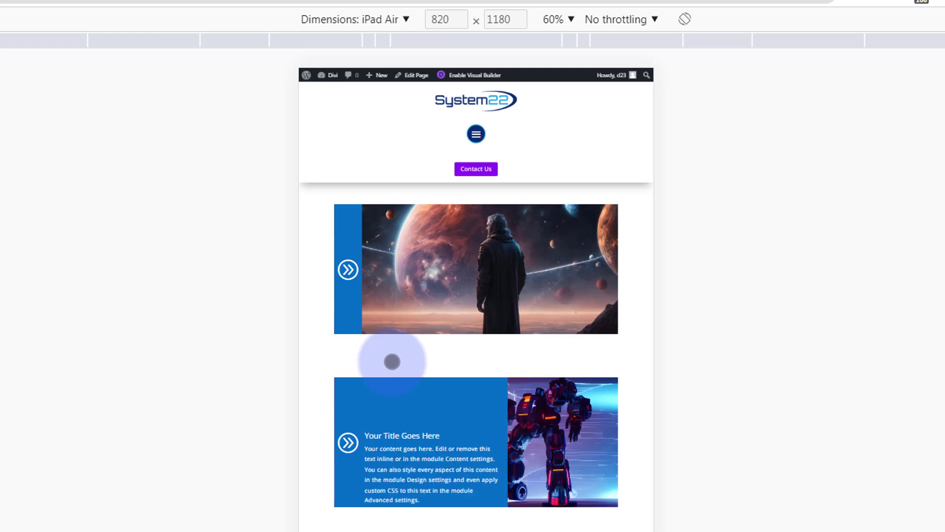
pyautogui.click(374, 19)
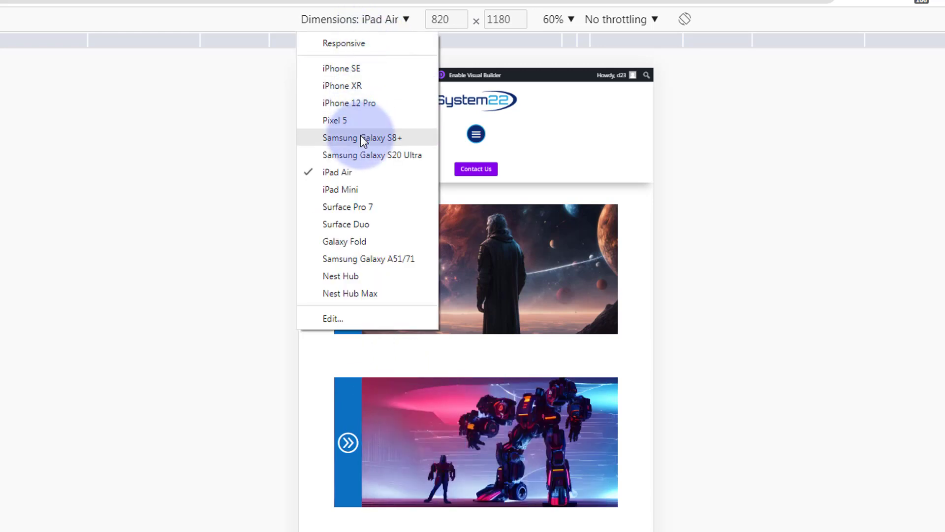
pyautogui.click(353, 98)
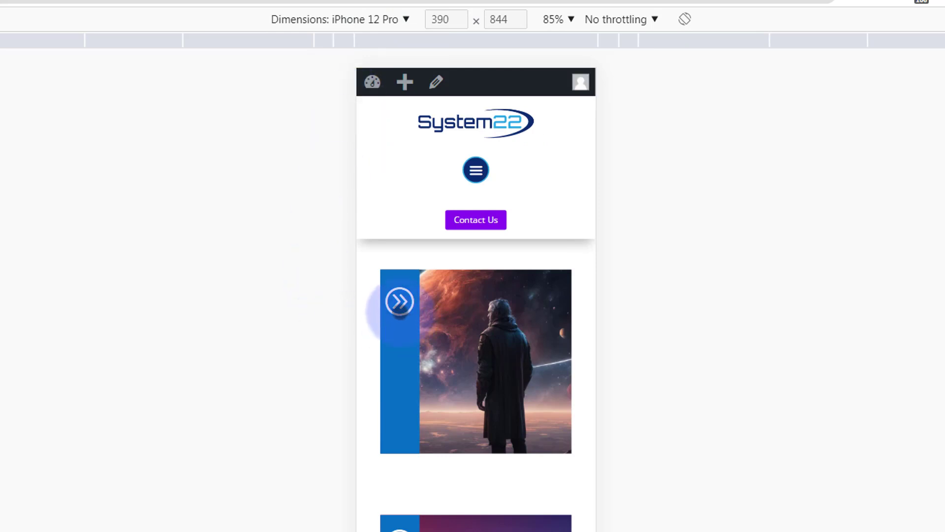
pyautogui.click(392, 302)
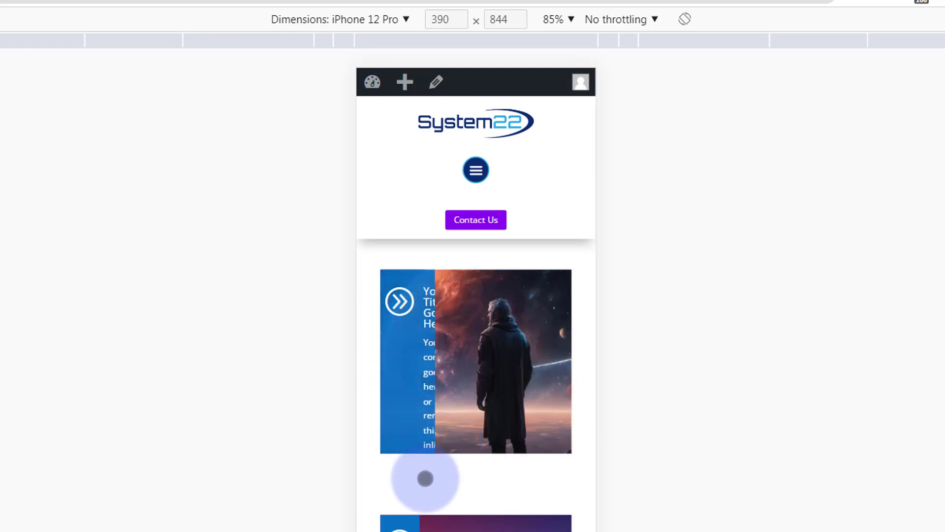
pyautogui.moveTo(397, 301)
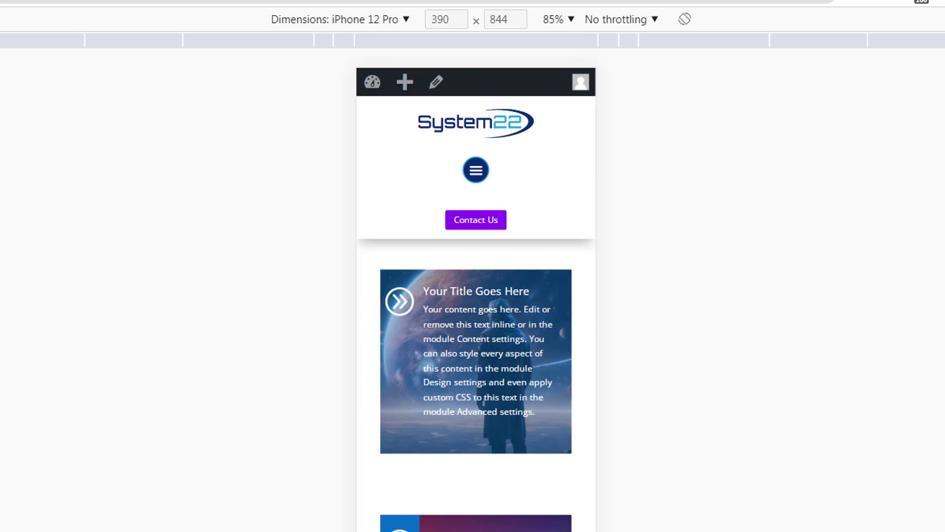
pyautogui.hotkey('ctrl', 'shift', 'm')
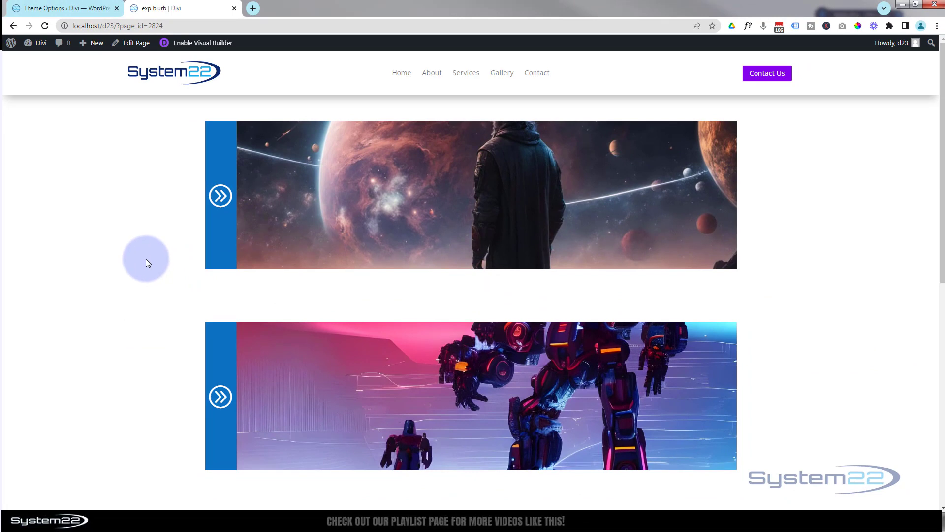
pyautogui.moveTo(213, 200)
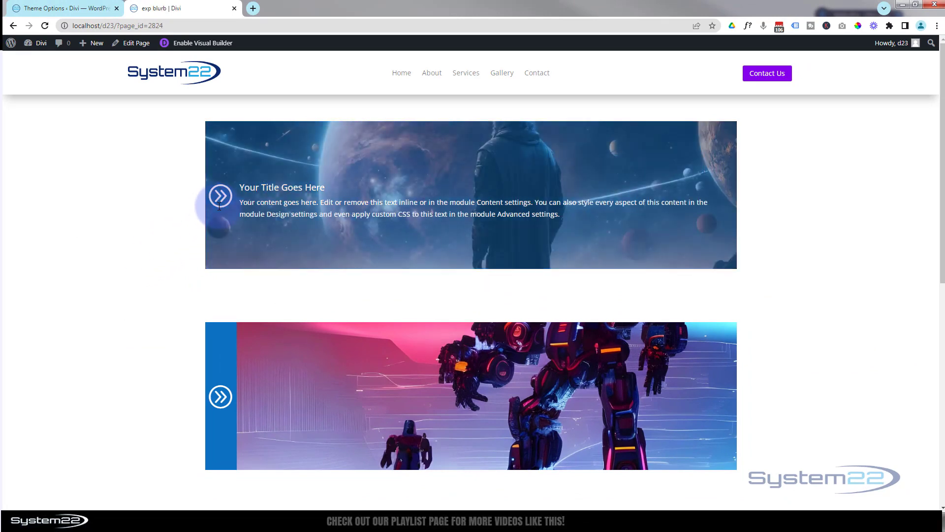